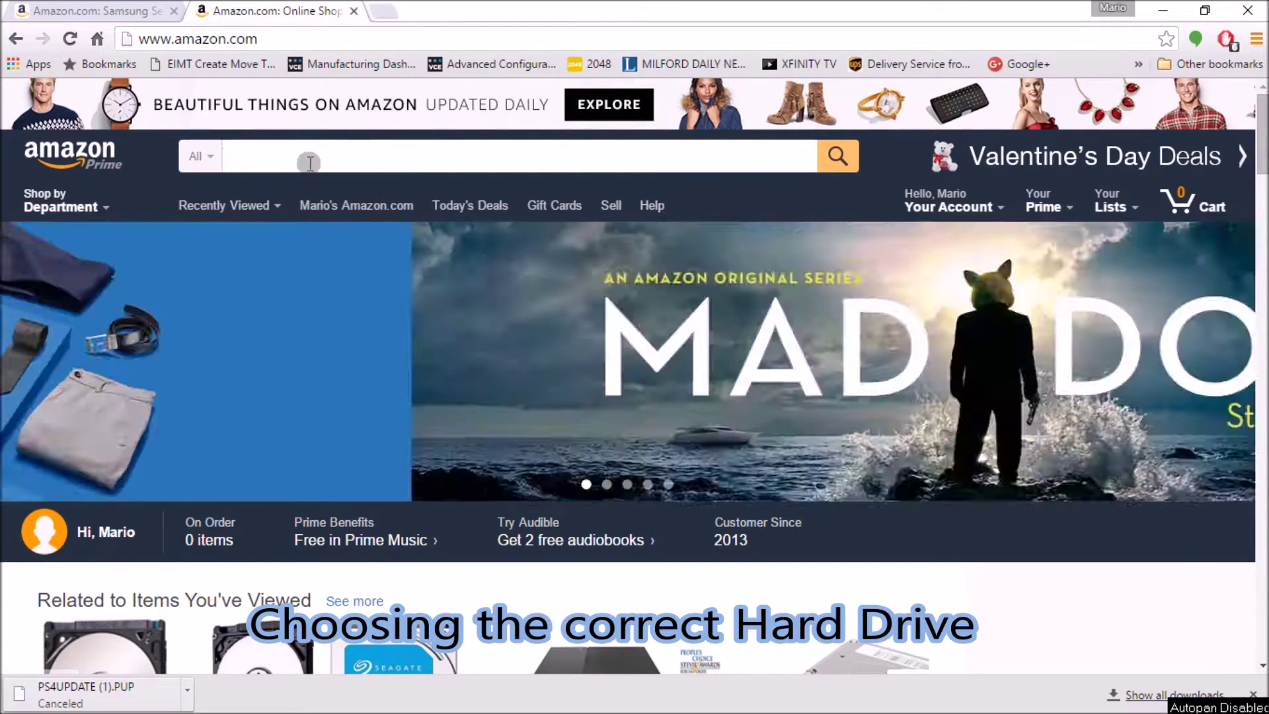
Step: Search all of Amazon for laptop hard drive 2.5"
left_click(297, 157)
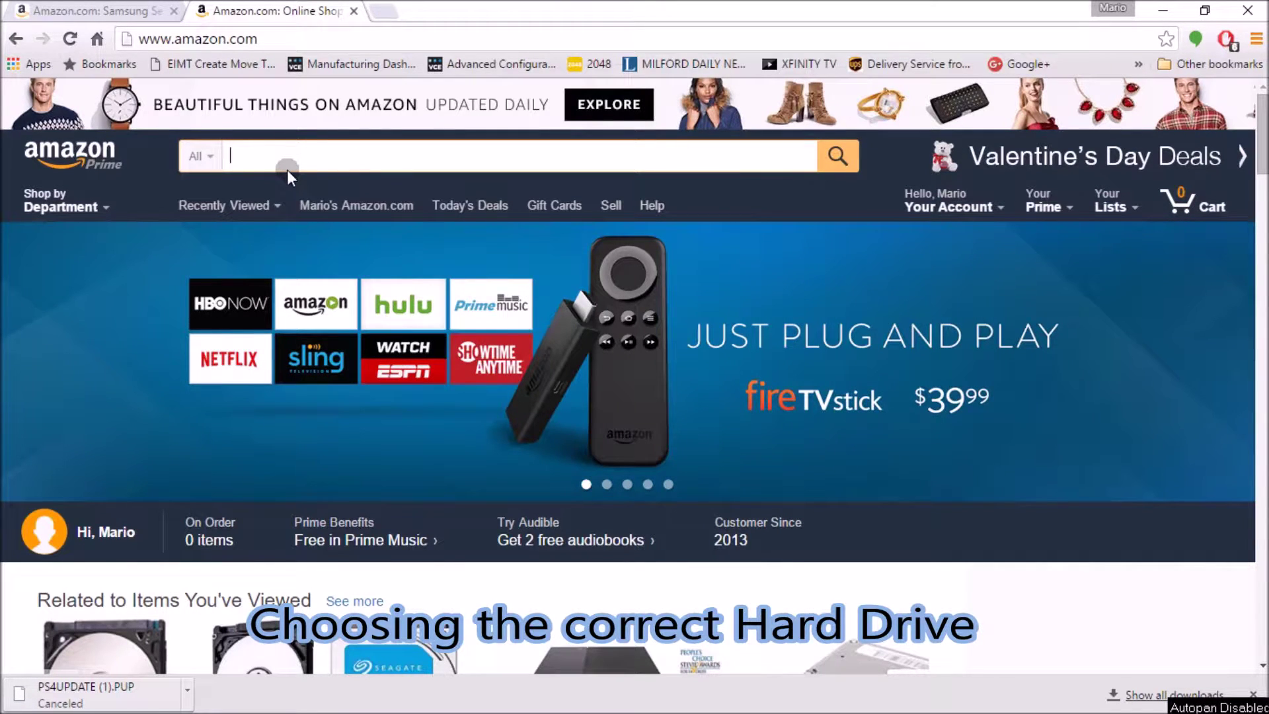
type("laptop ")
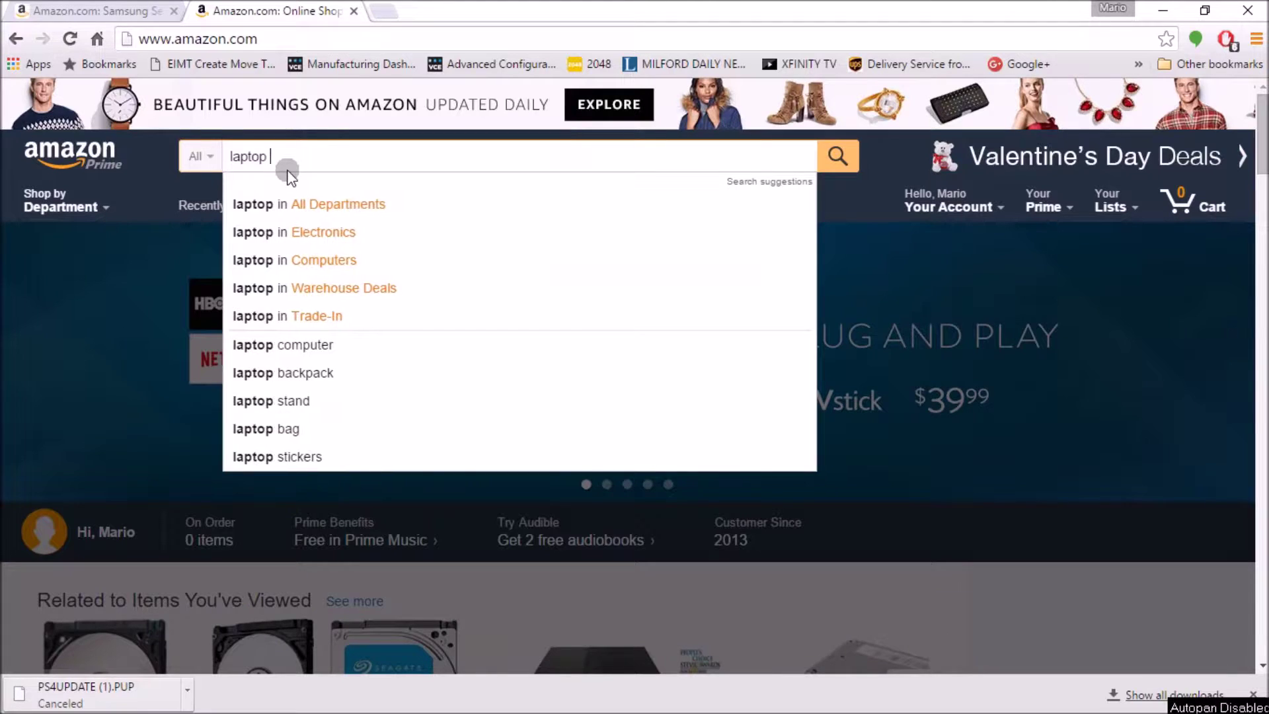
type("hard drive ")
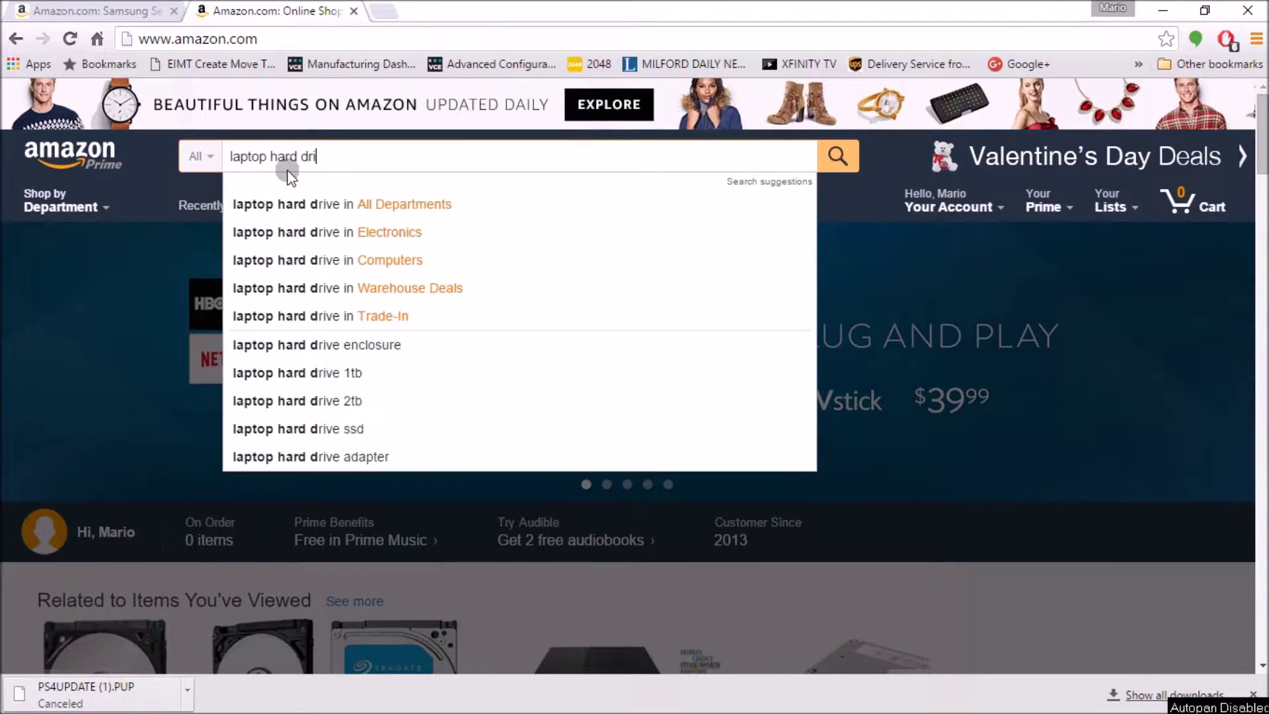
type("2.5")
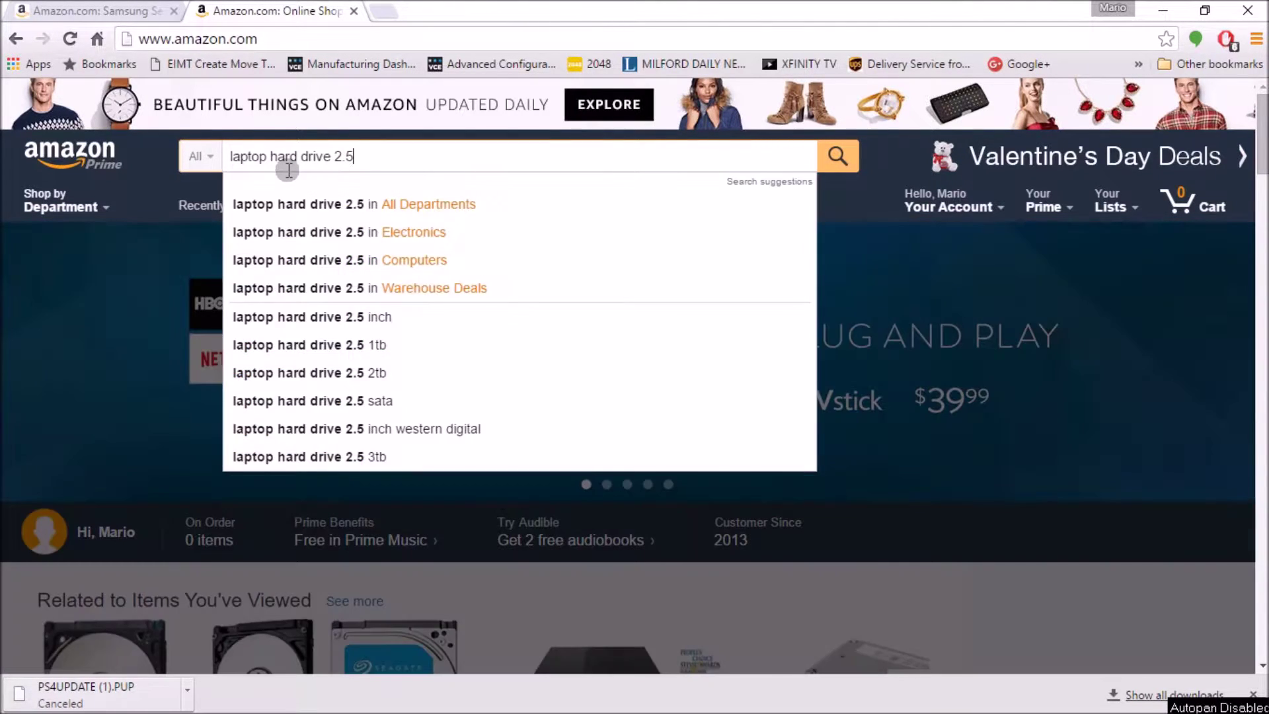
key("Return")
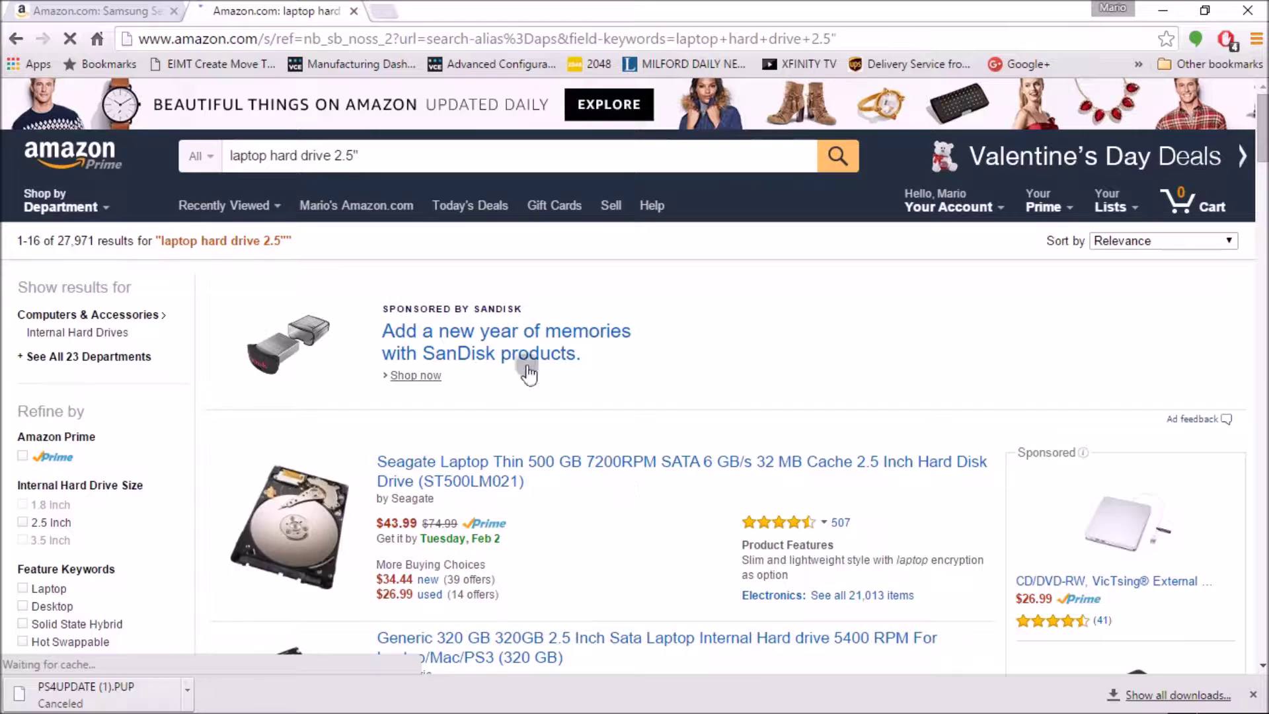
Step: Refine the search to laptop hard drive 2.5" 2TB and open the Samsung Seagate 2TB 9.5MM drive's product page
left_click(420, 151)
type("2TB")
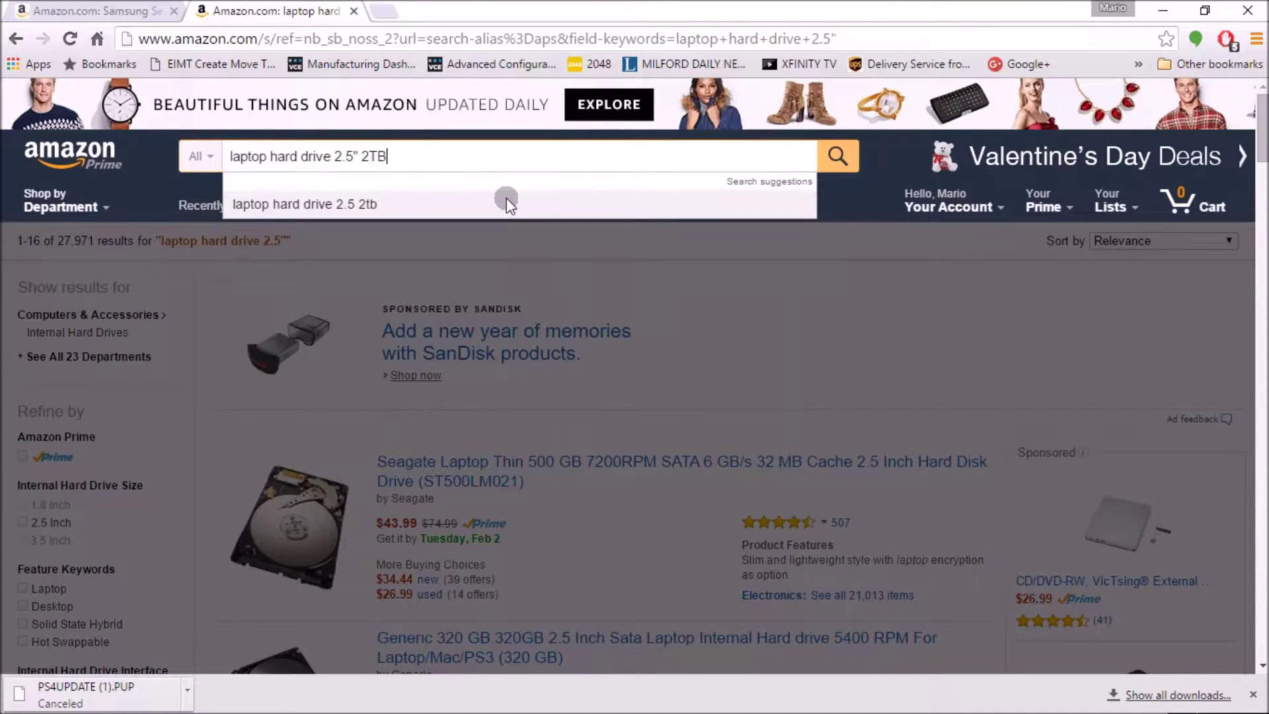
key("Return")
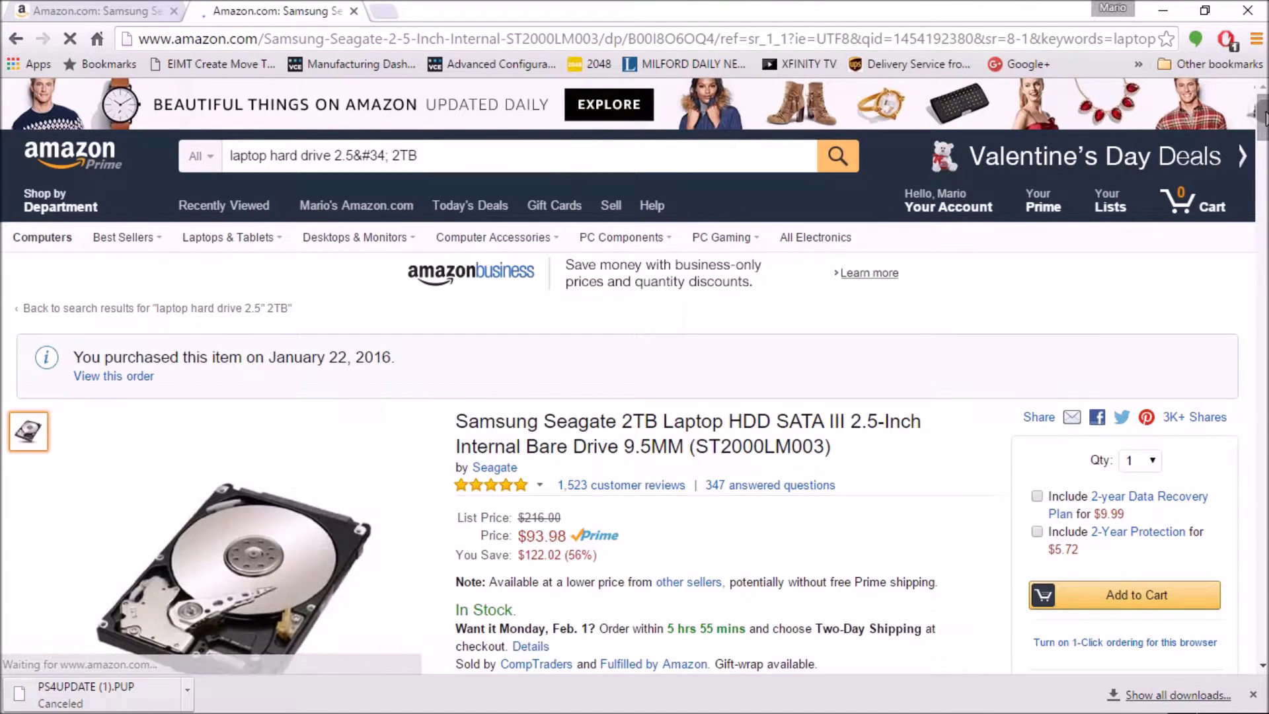
Step: Check the Samsung Seagate drive's thickness in the product title and its height in the item dimensions under Technical Details
mouse_move(1263, 118)
left_mouse_down()
mouse_move(1263, 154)
mouse_move(1263, 134)
left_mouse_up()
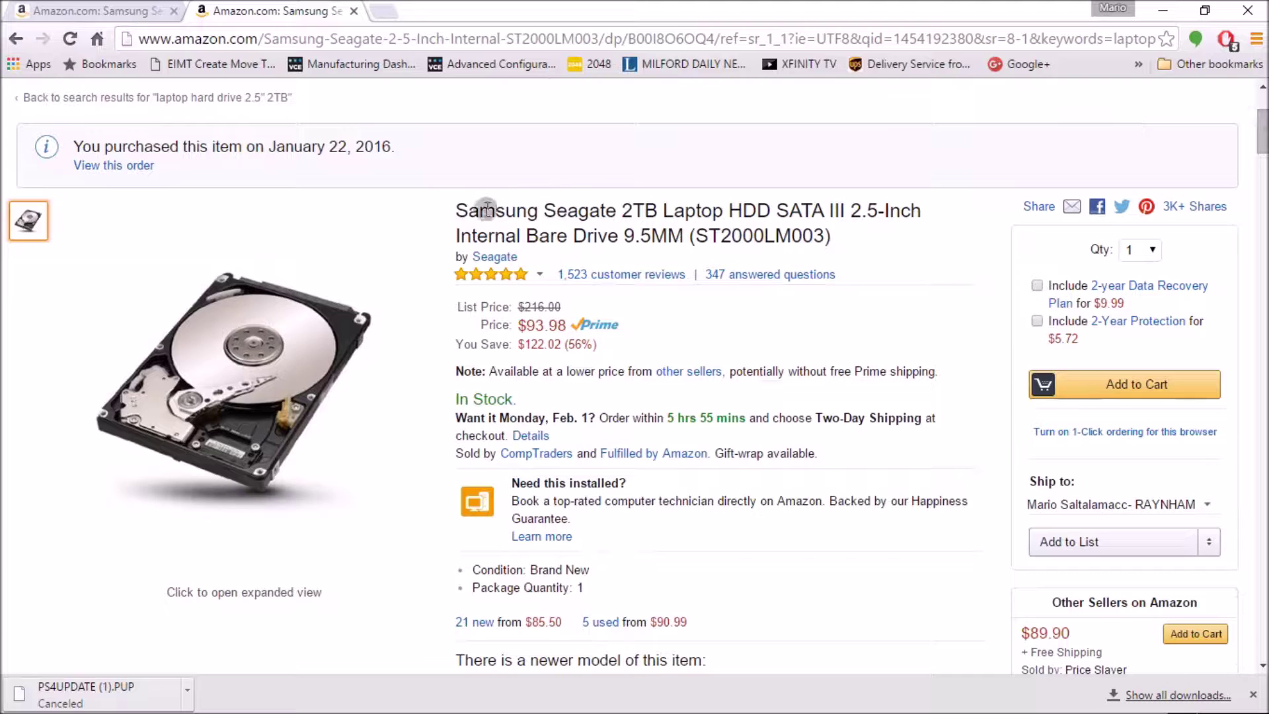
left_click_drag(487, 209, 672, 238)
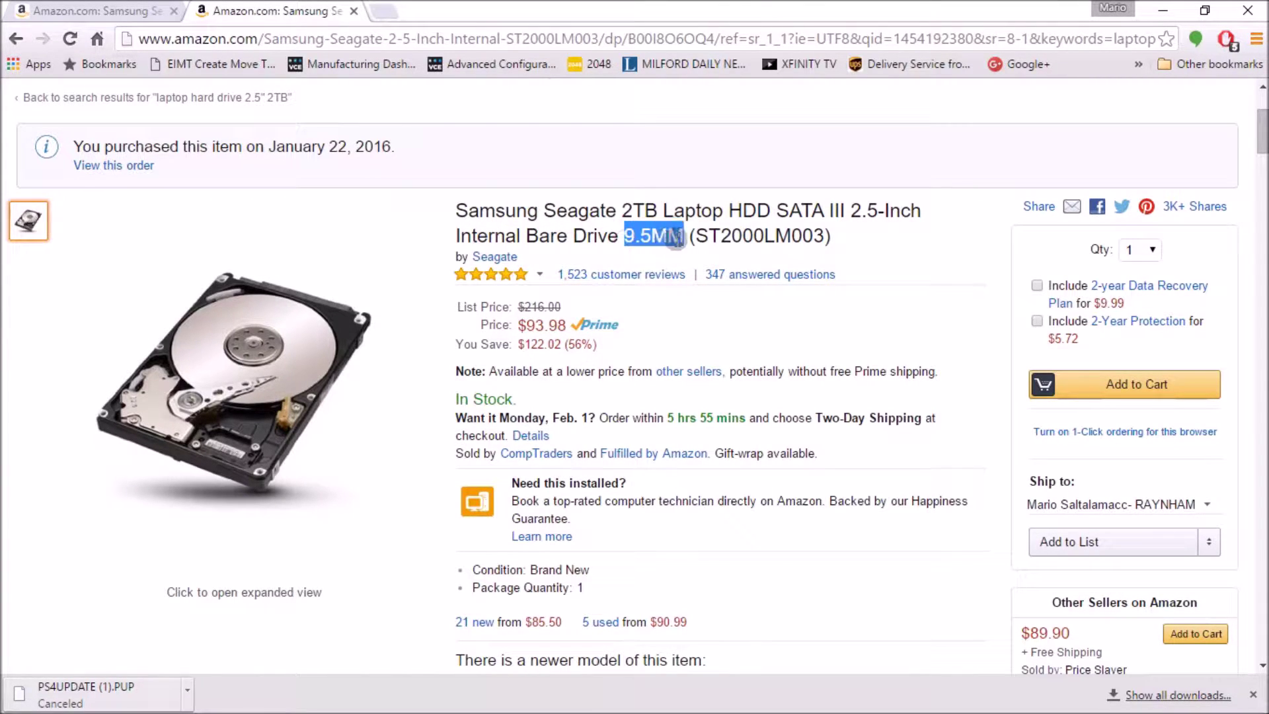
left_click(801, 229)
left_click(1202, 160)
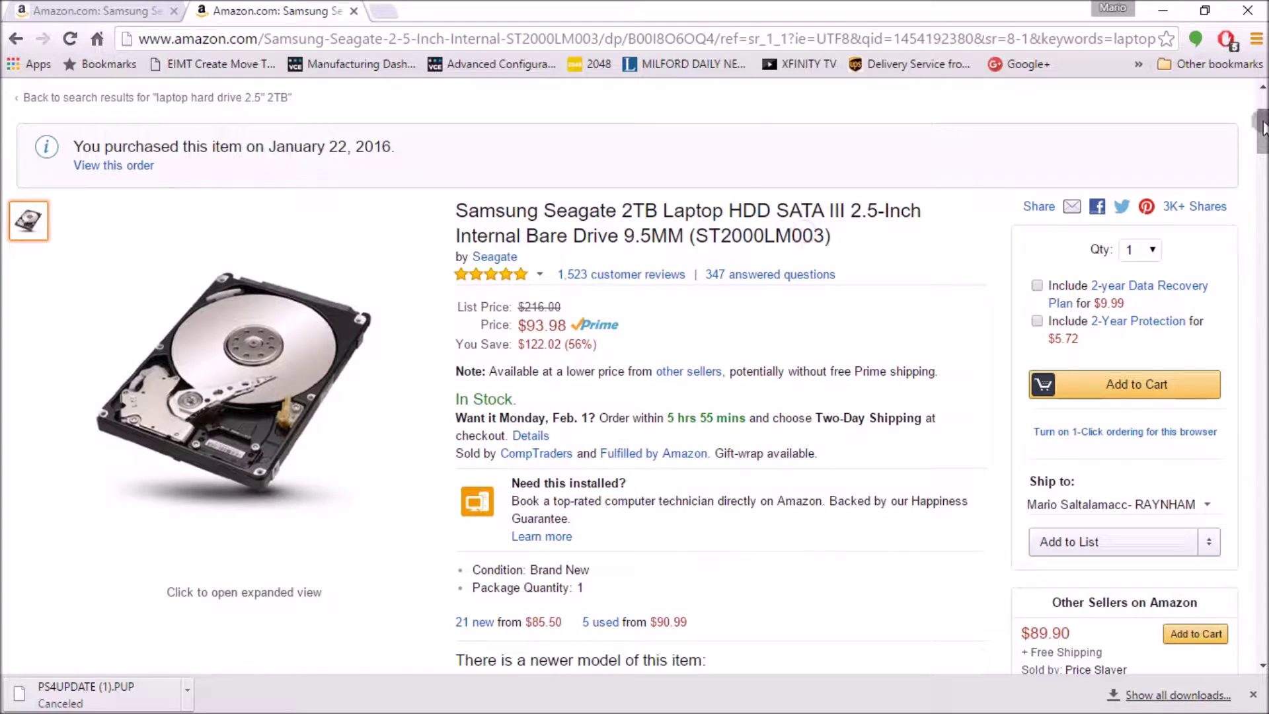
left_click_drag(1262, 124, 1262, 246)
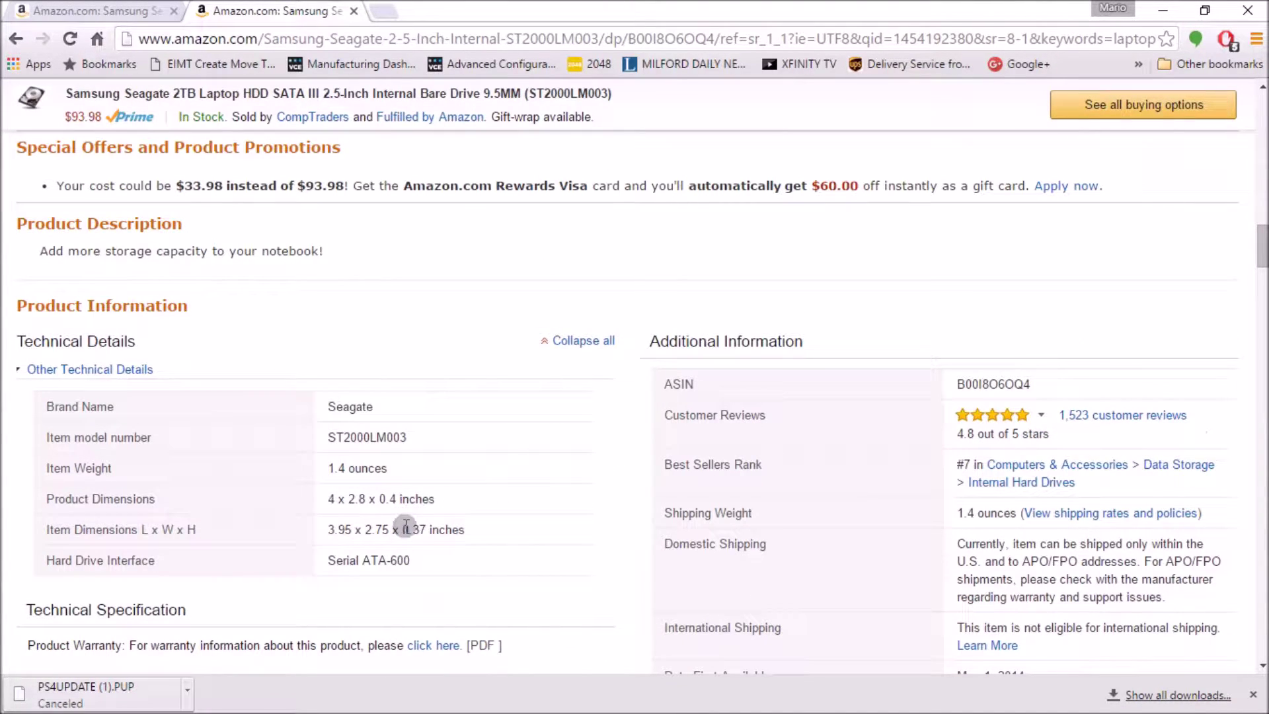
left_click_drag(403, 528, 453, 529)
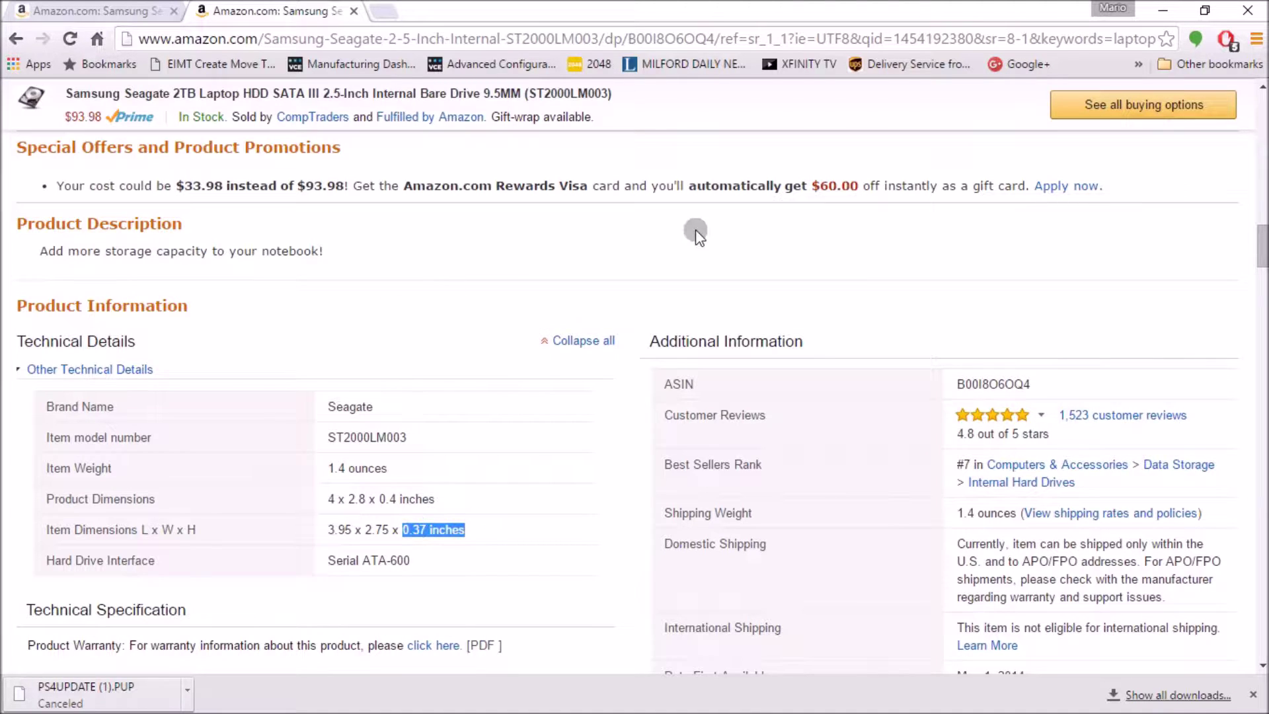
Step: Find the customer question about whether the drive fits in a PS4 and highlight it with its answer
left_click_drag(1262, 250, 1263, 350)
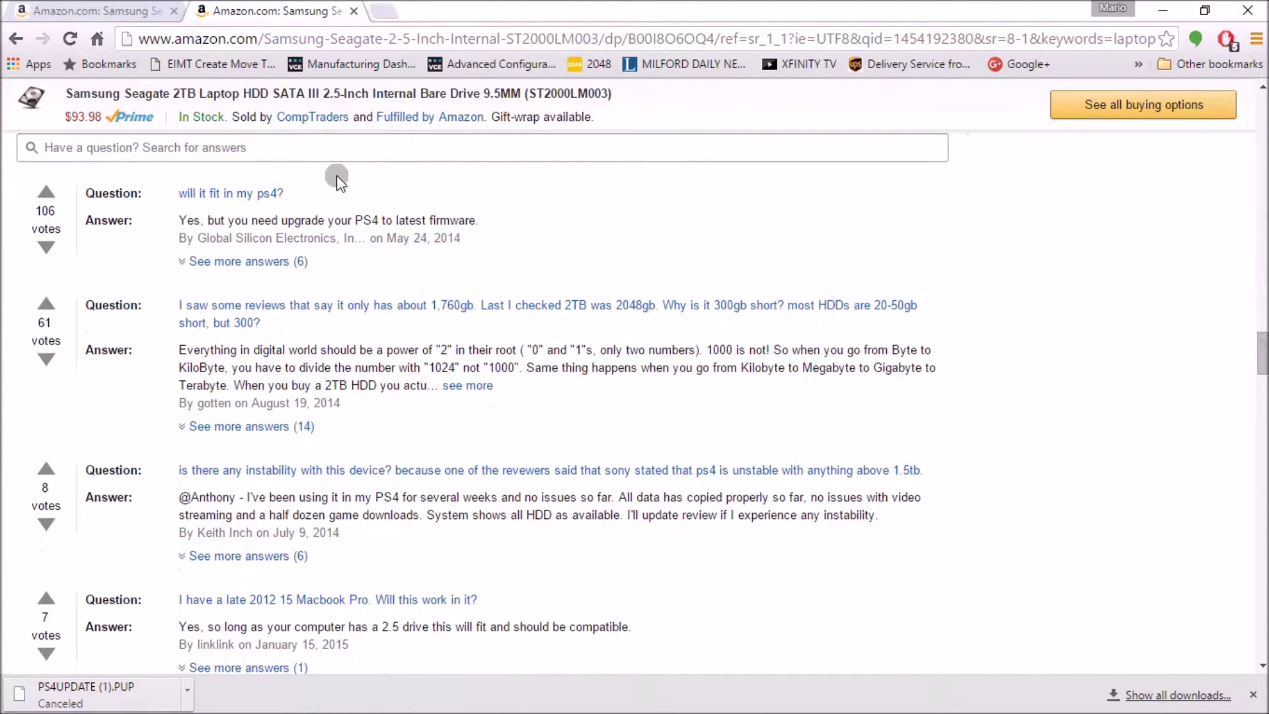
left_click_drag(492, 235, 164, 184)
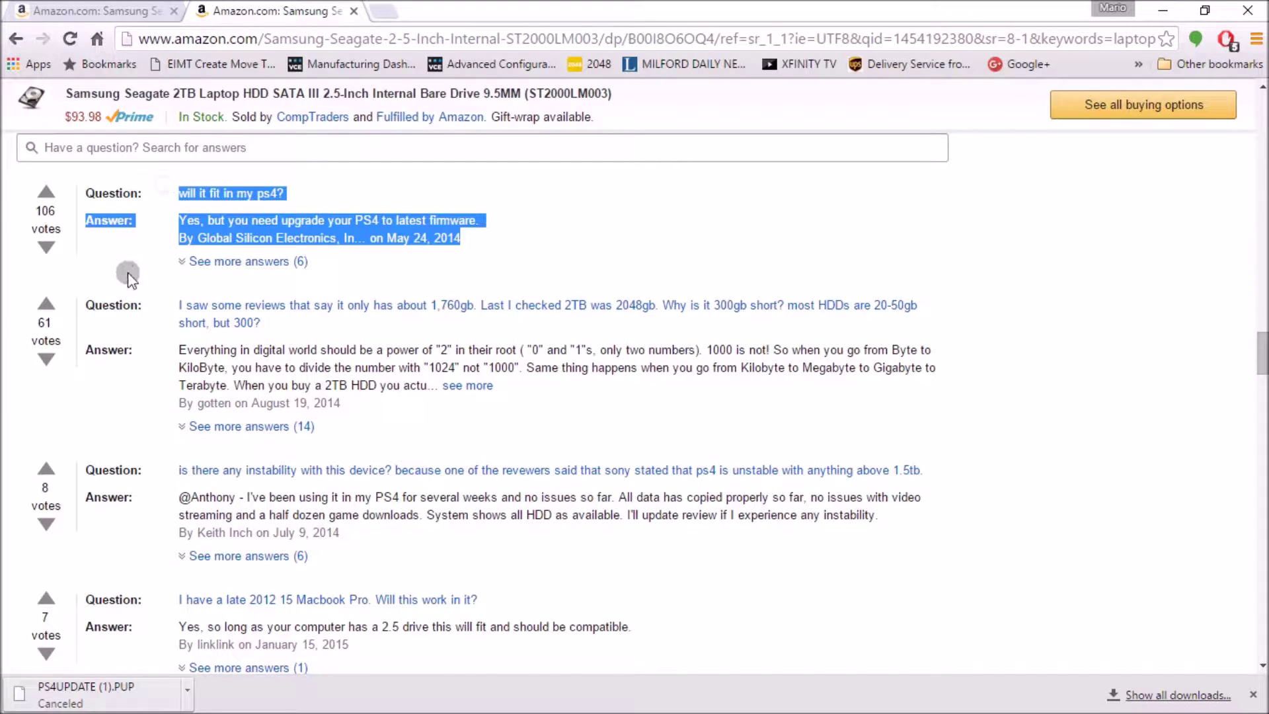
left_click(692, 190)
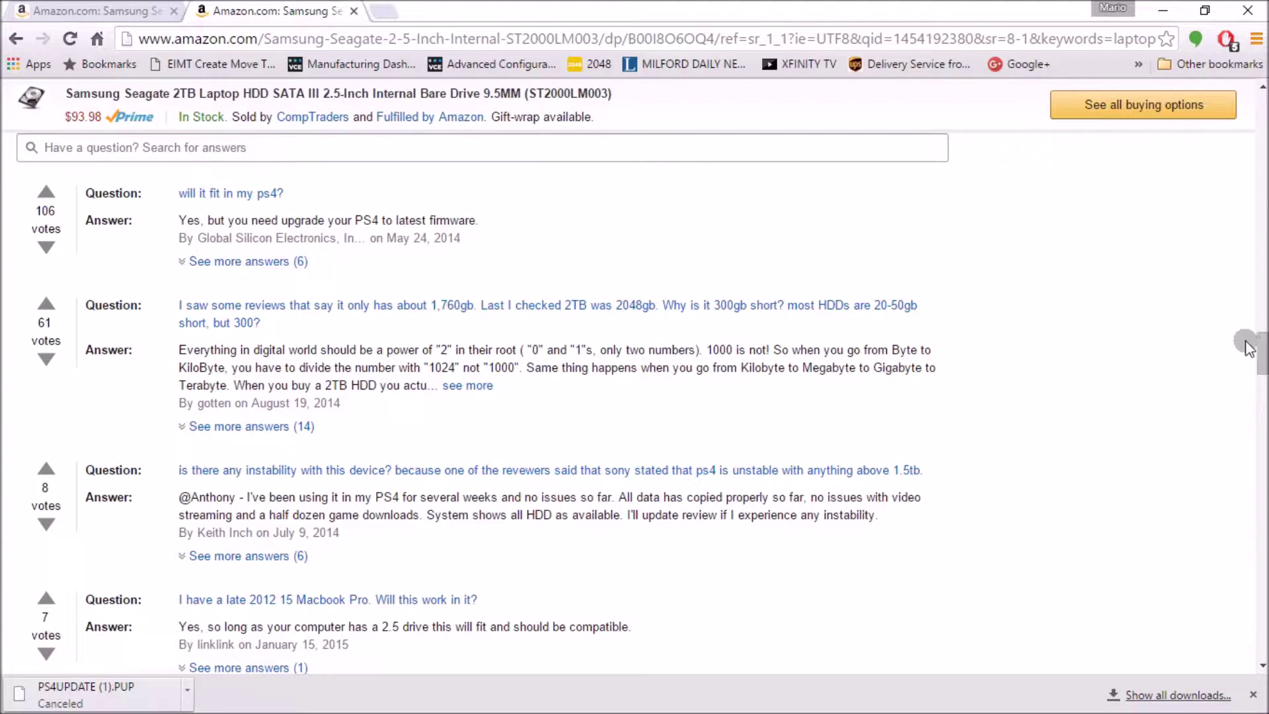
left_click_drag(1263, 361, 1232, 116)
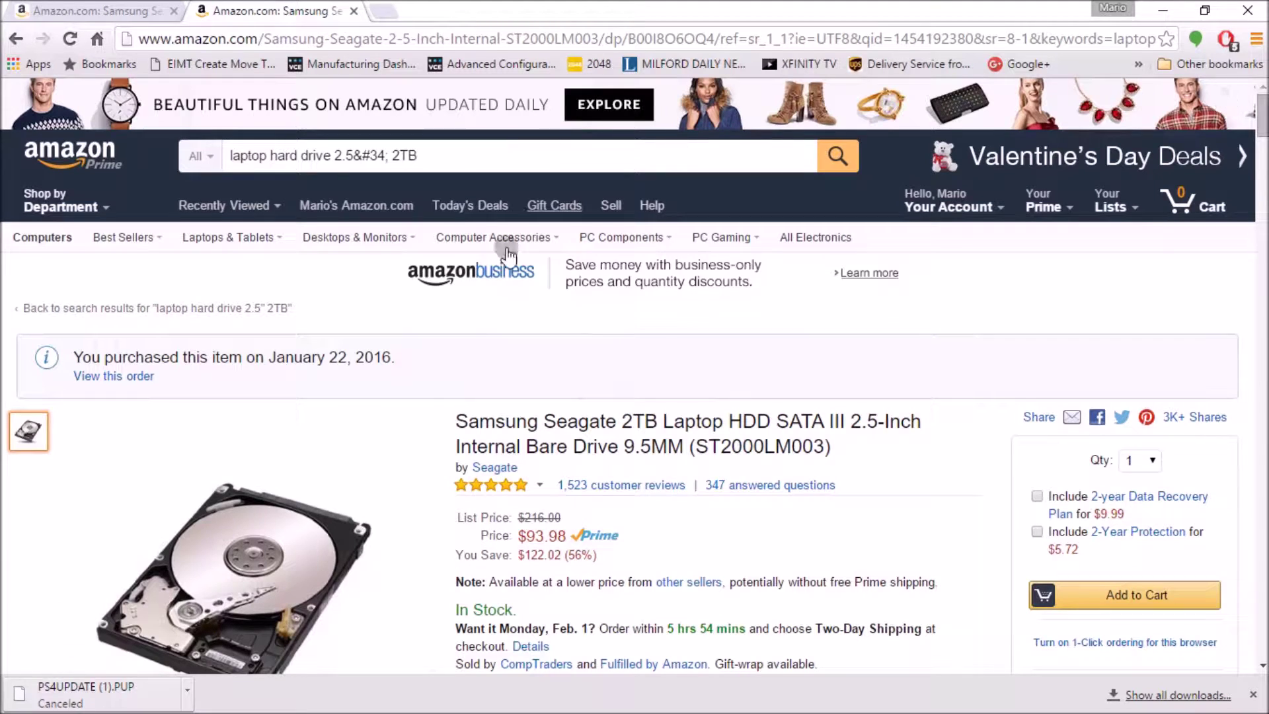
left_click(40, 9)
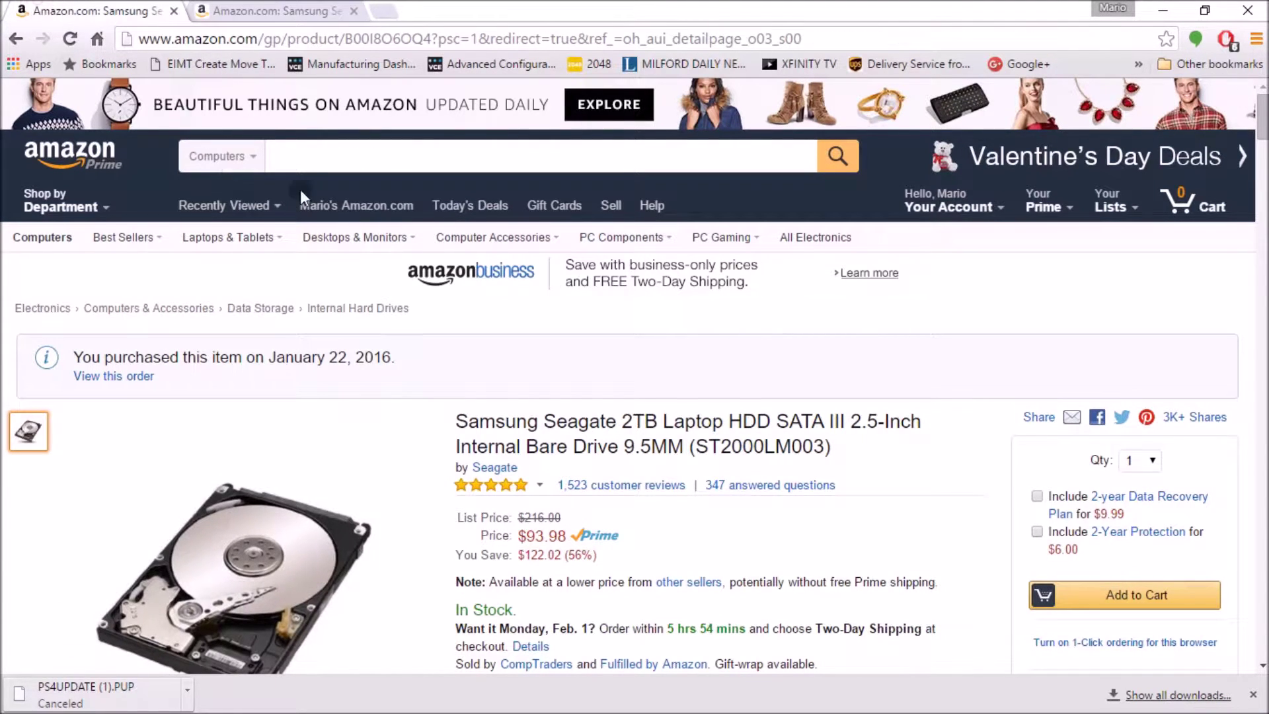
left_click(238, 8)
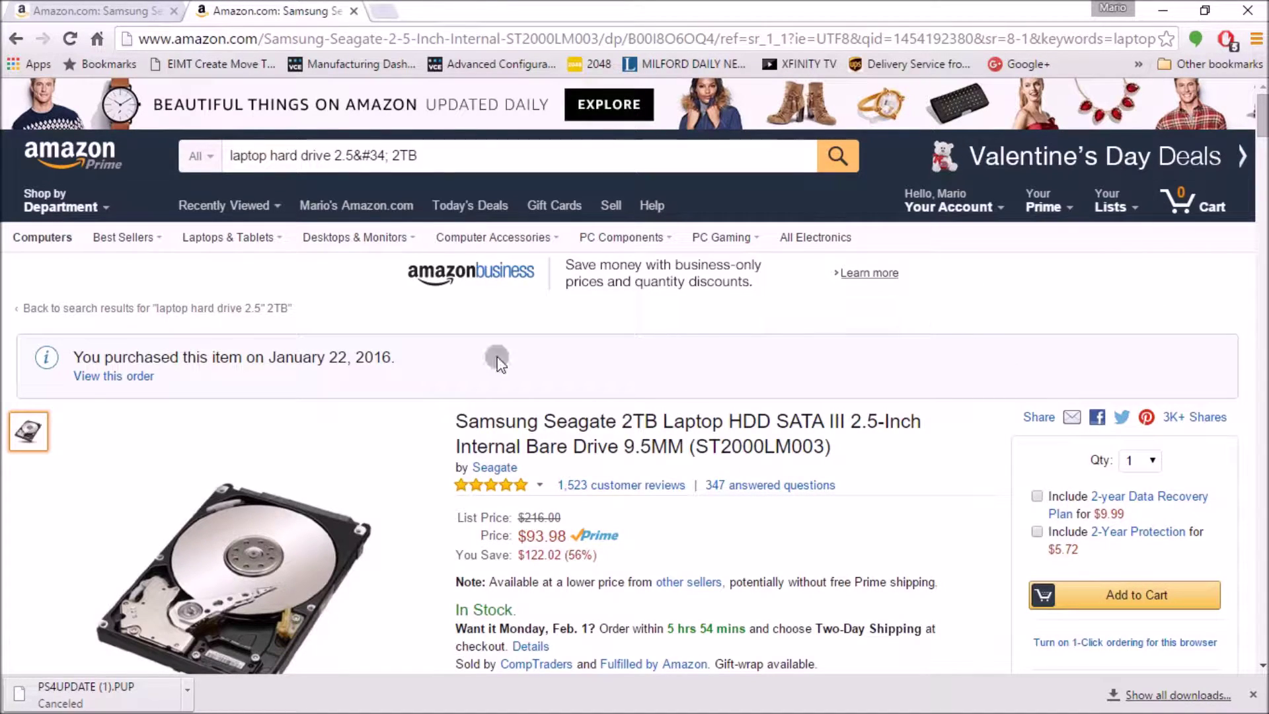
Step: Return to the search results and open the Seagate 2TB Laptop HDD SATA 6Gb/s 32MB Cache listing
left_click(34, 37)
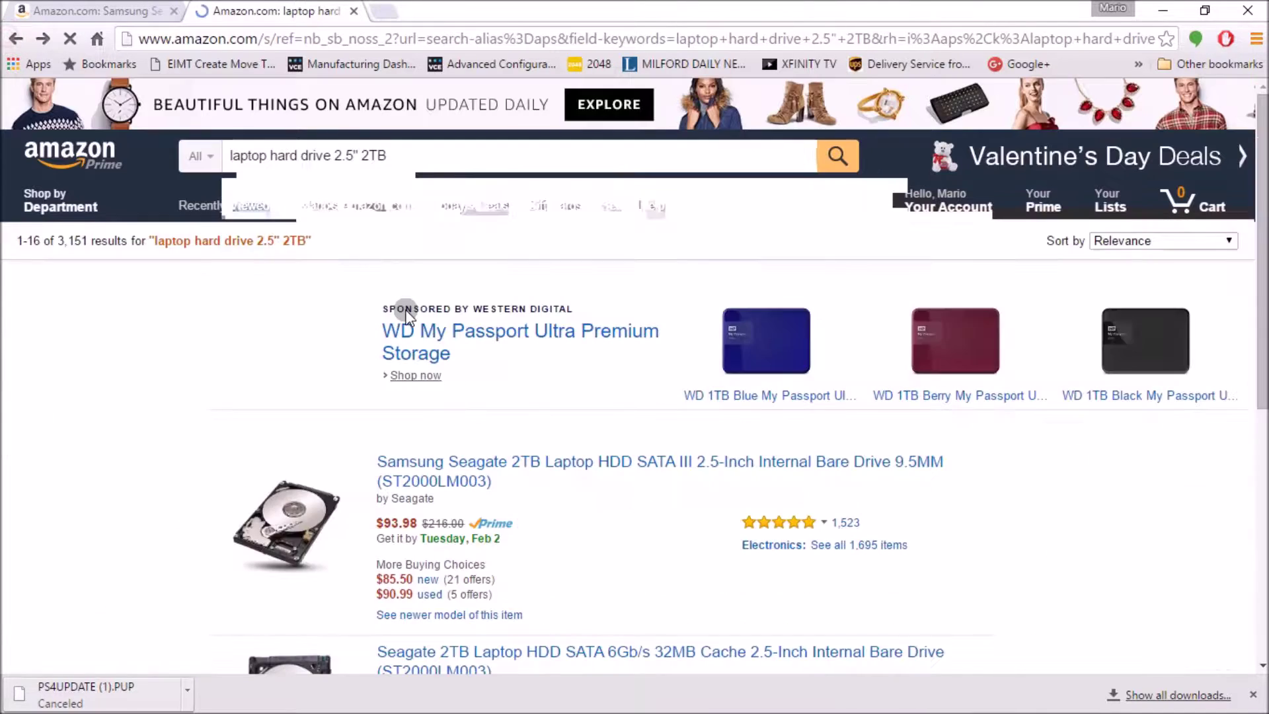
scroll(1244, 144, "down", 6)
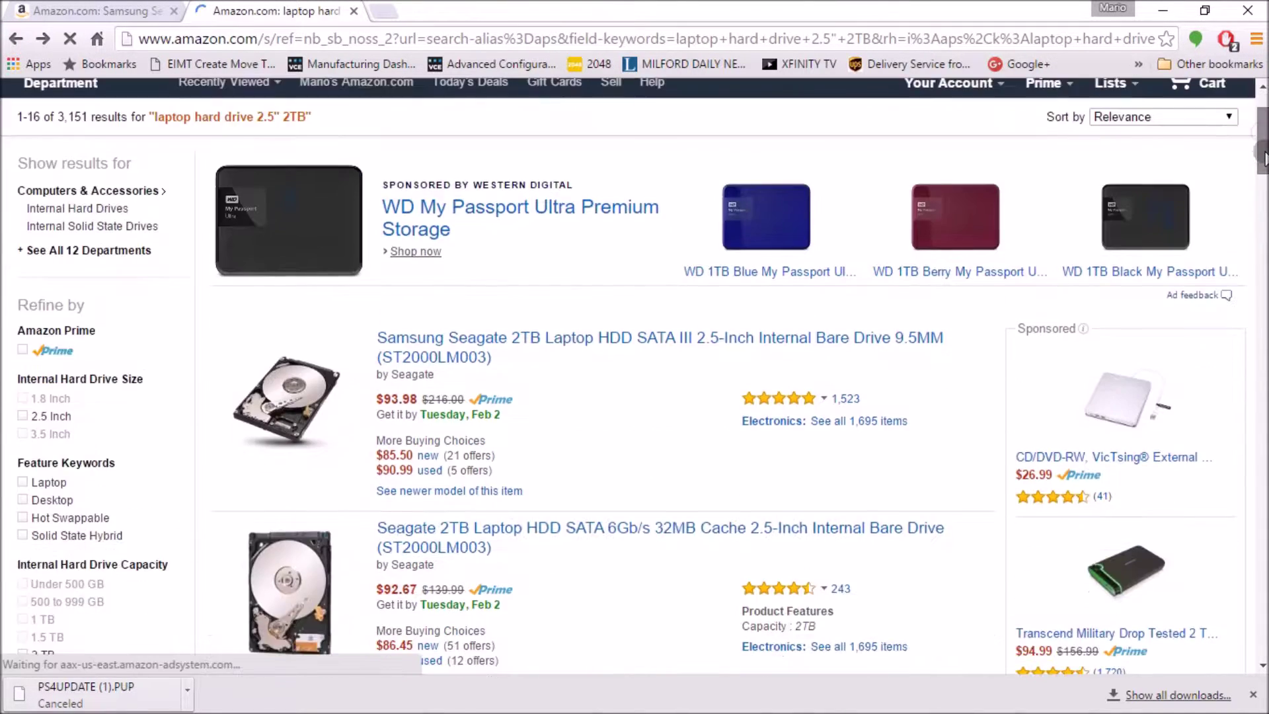
scroll(1114, 90, "down", 2)
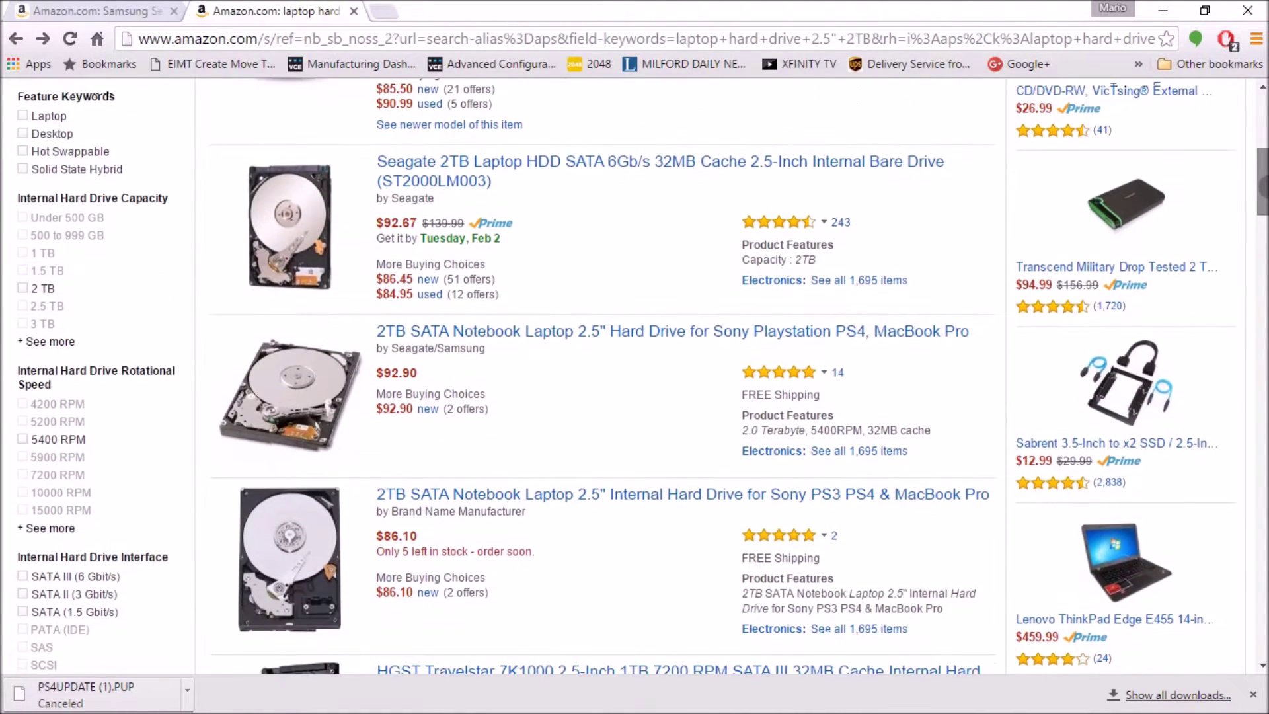
left_click(631, 161)
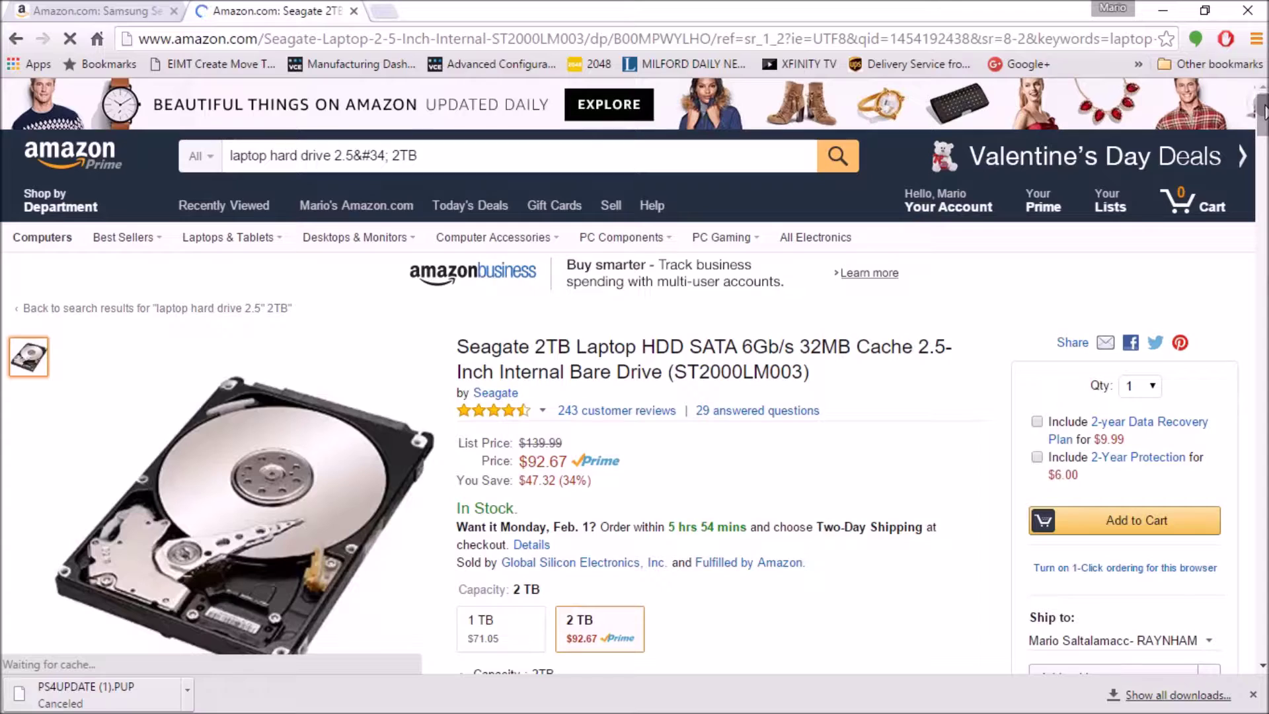
Step: Check the height value in the Seagate drive's item dimensions under Technical Details
scroll(1264, 112, "down", 15)
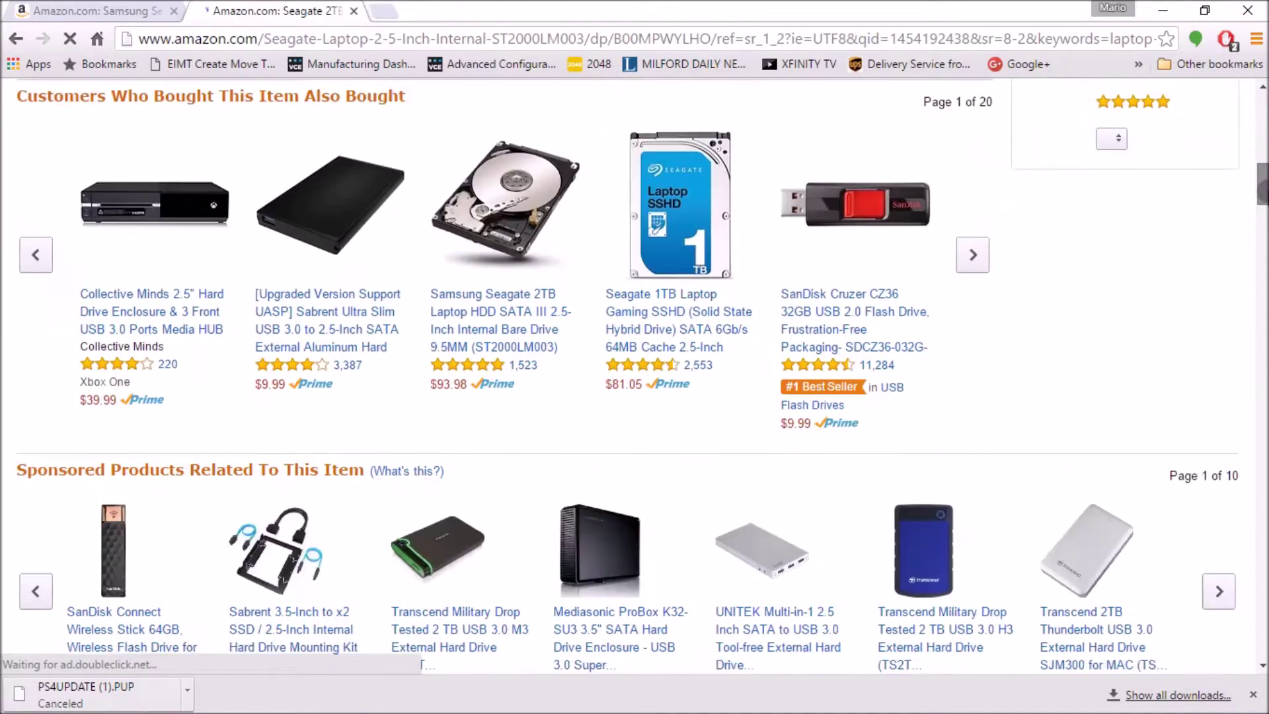
scroll(634, 370, "down", 15)
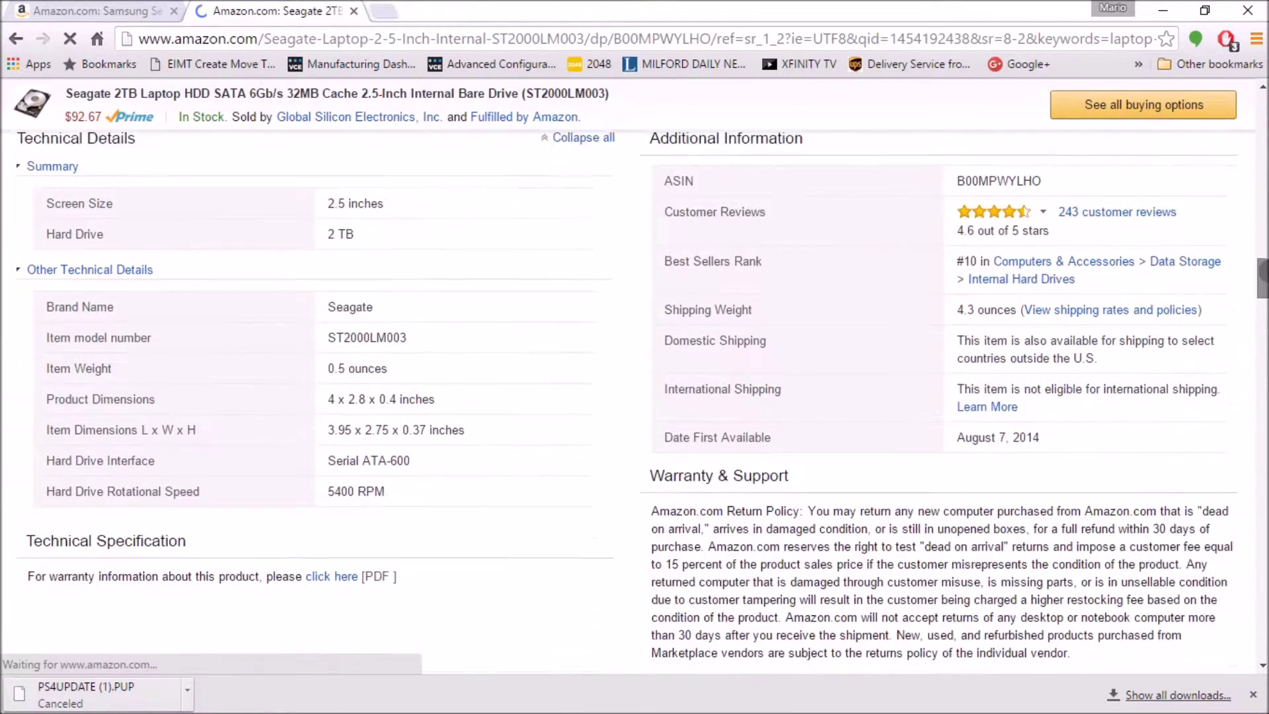
scroll(441, 548, "down", 1)
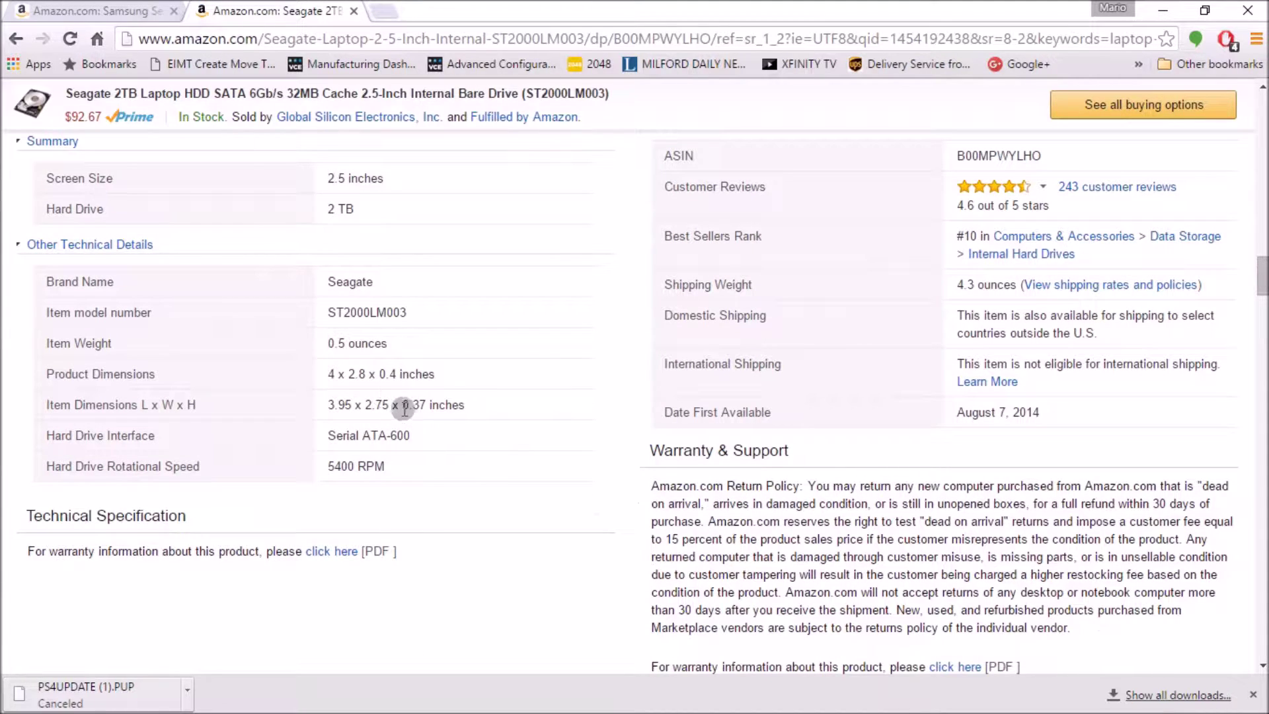
left_click_drag(403, 406, 457, 406)
left_click(510, 408)
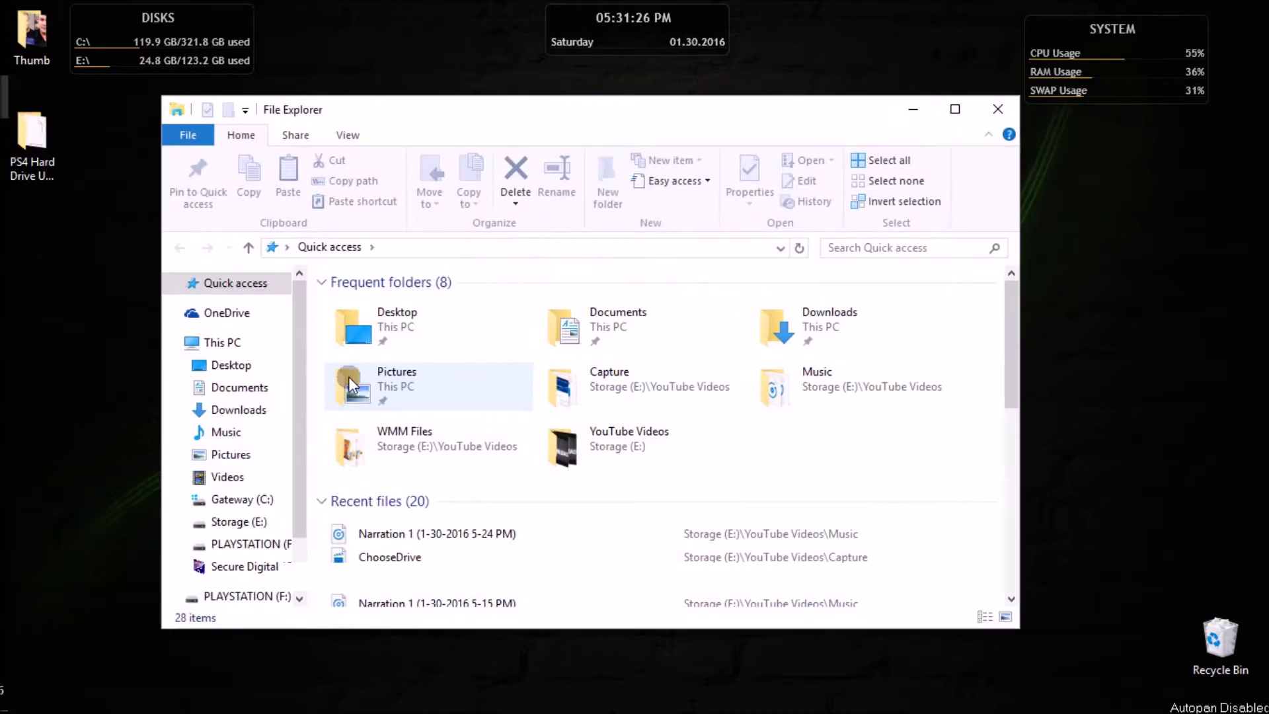
Step: Open the format settings for the PLAYSTATION (F:) drive in File Explorer and move the dialog clear of the folder list
scroll(293, 493, "down", 2)
scroll(293, 494, "down", 1)
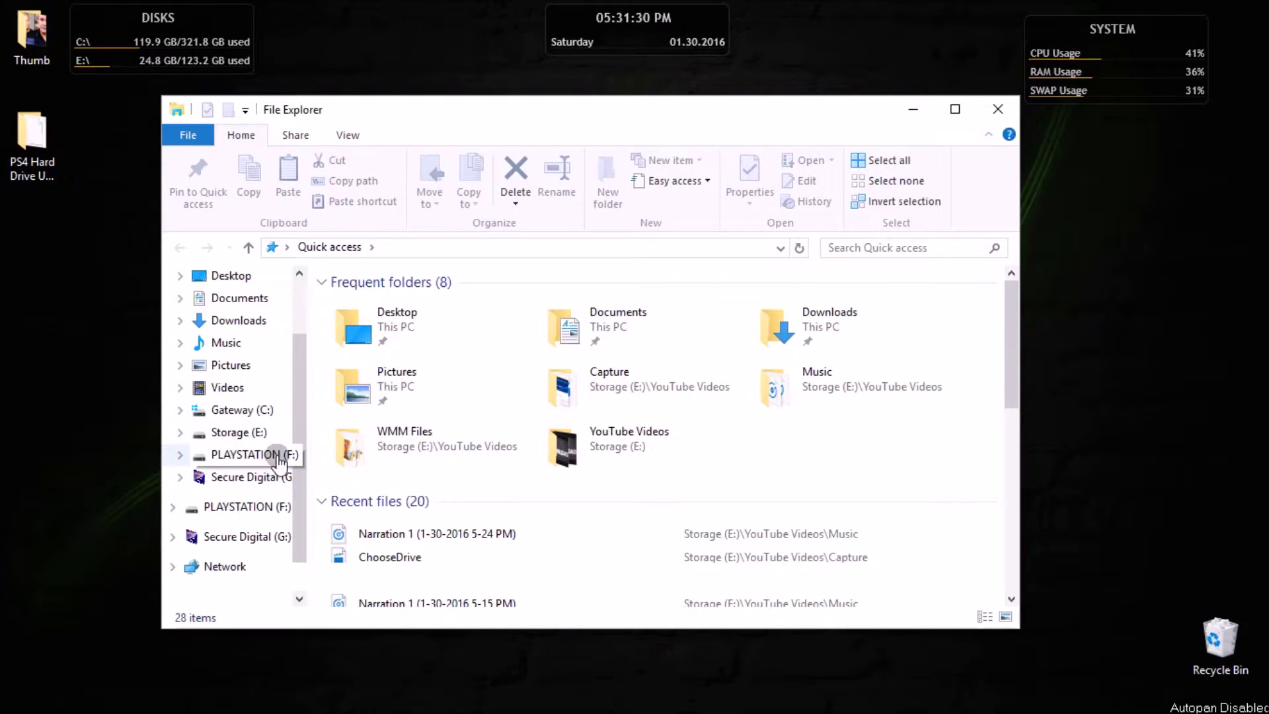
right_click(231, 460)
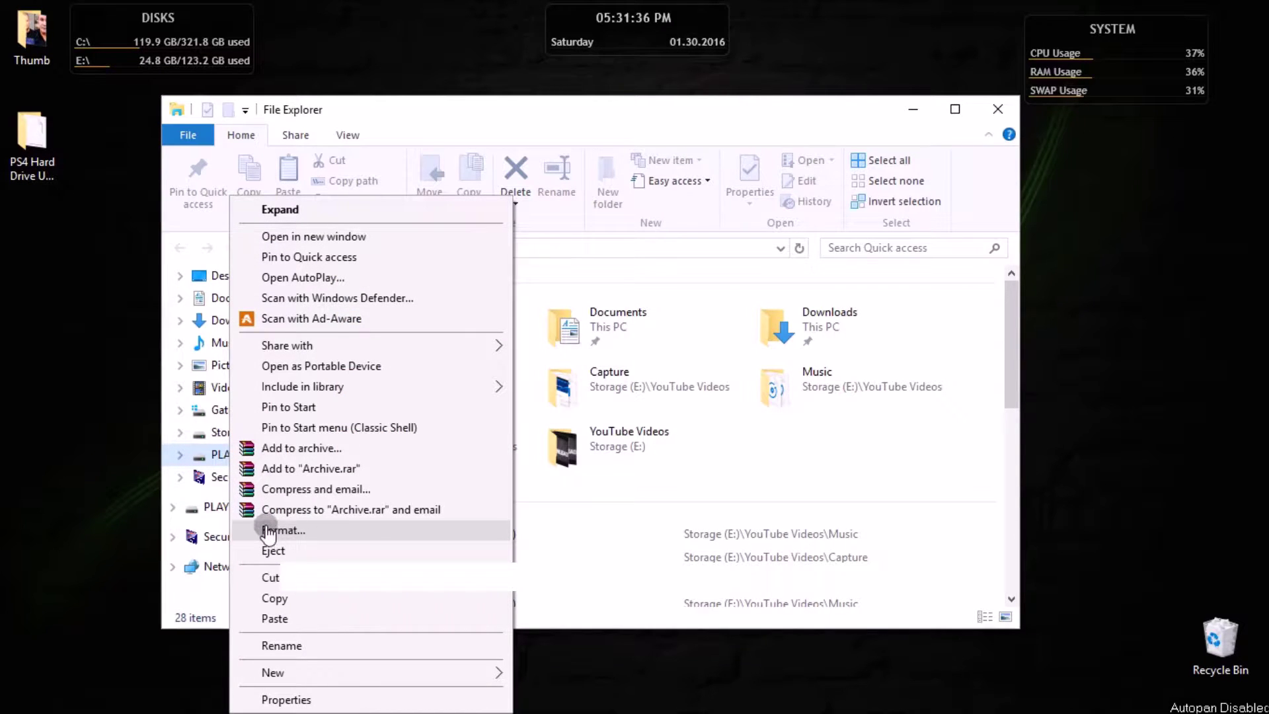
left_click(291, 532)
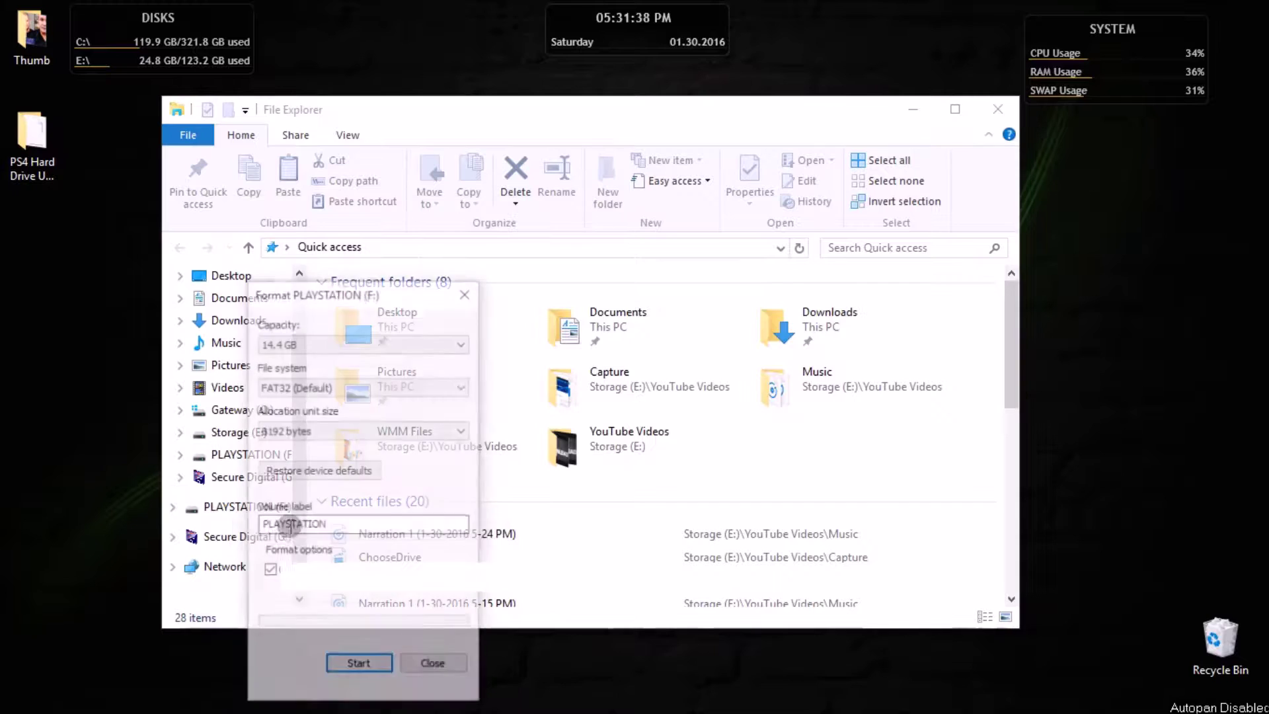
left_click_drag(340, 299, 547, 208)
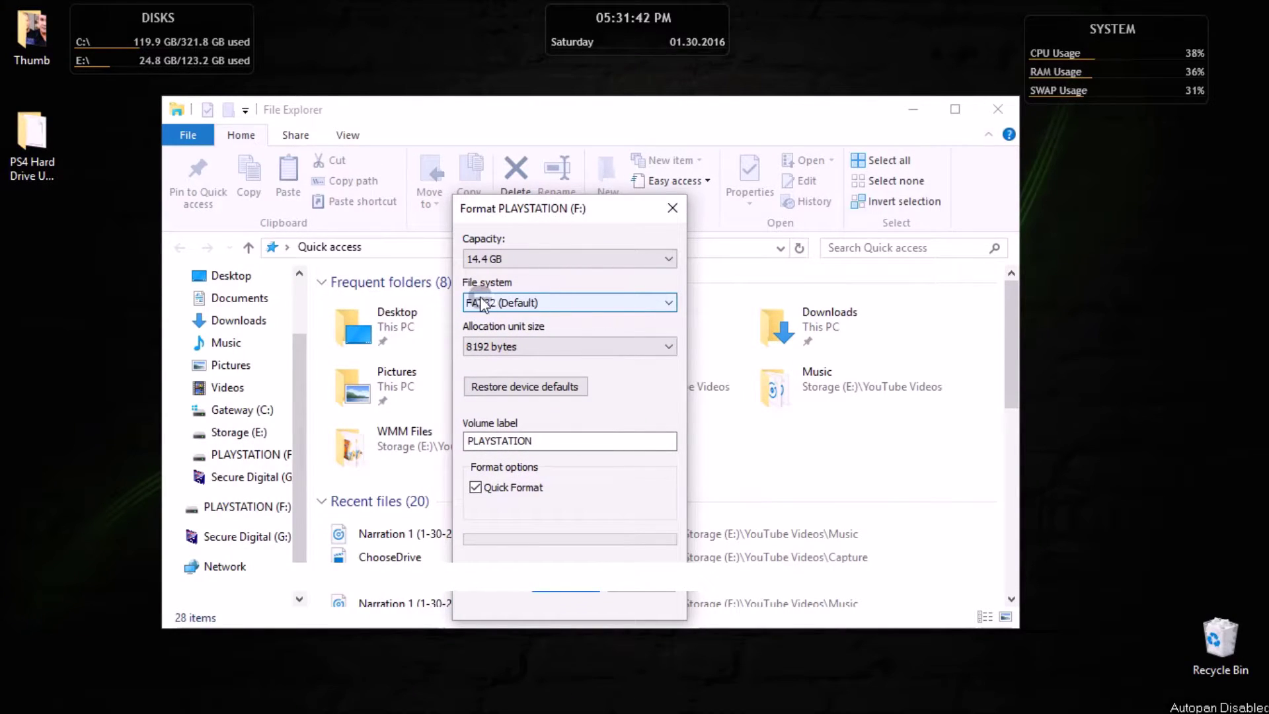
Step: Enter PLAYSTATION as the volume label with Quick Format off, and close the format dialog and File Explorer without formatting
left_click(476, 354)
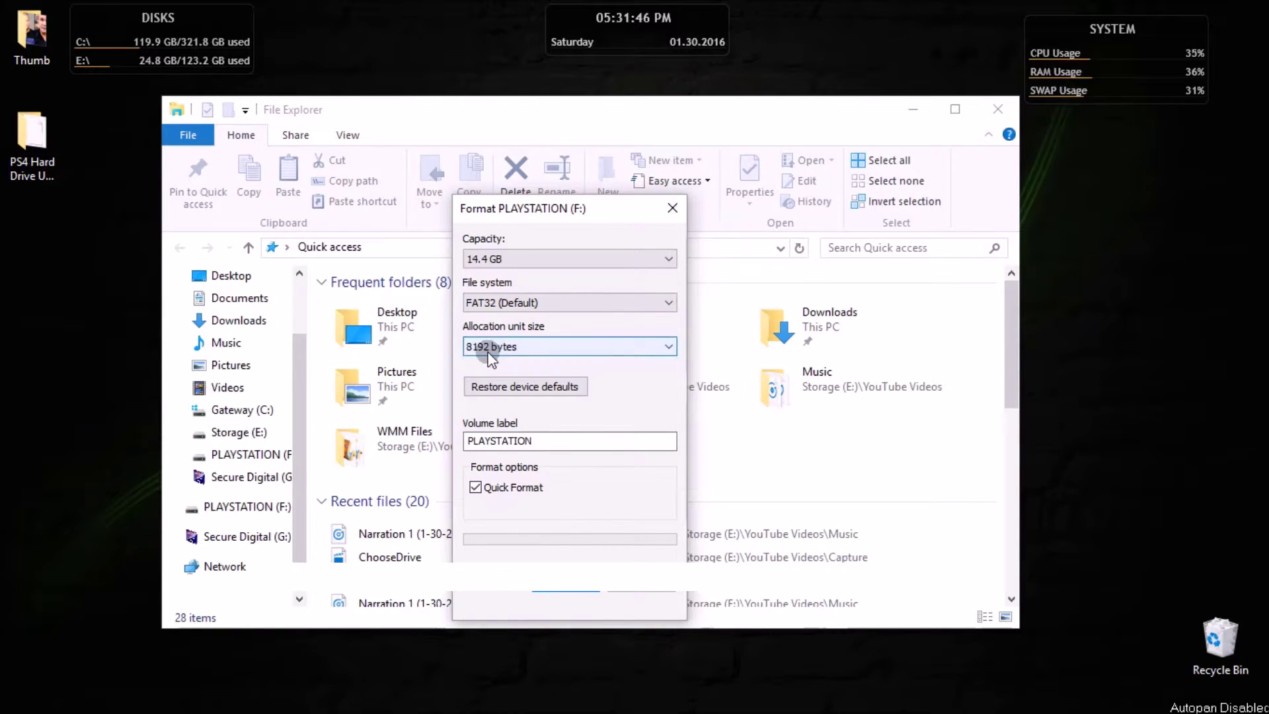
double_click(497, 440)
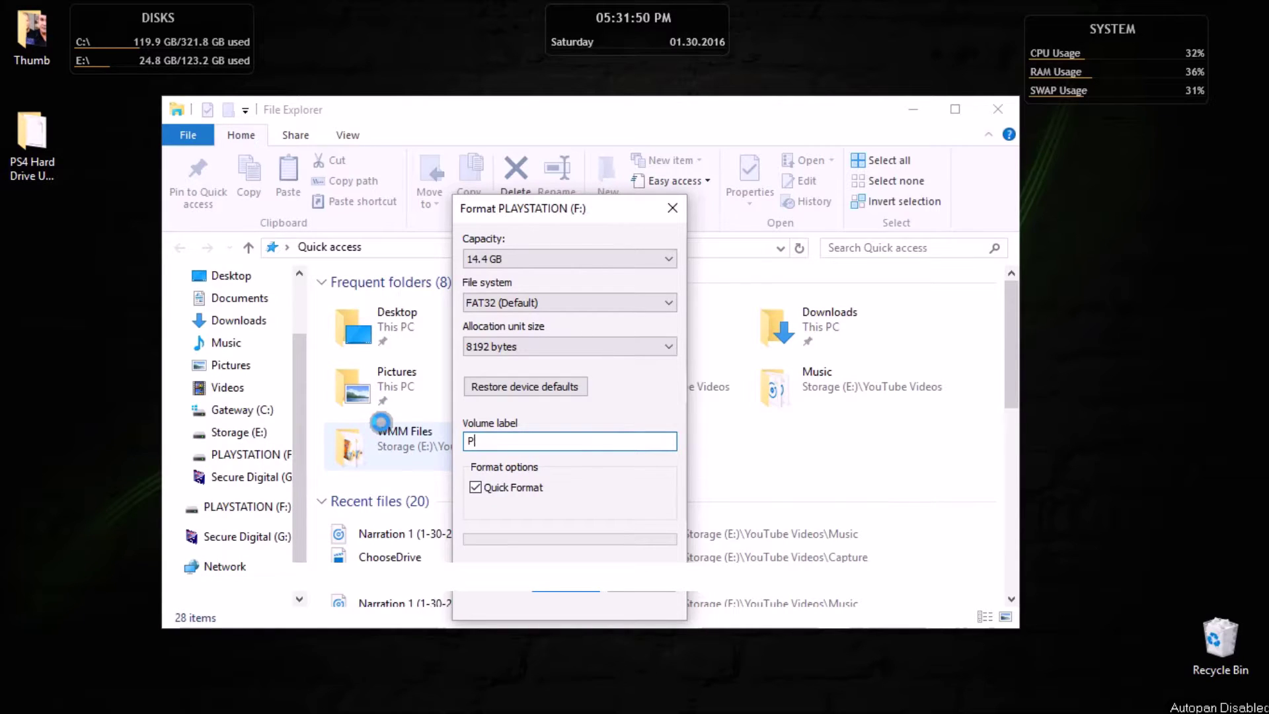
type("PLAYSTATION")
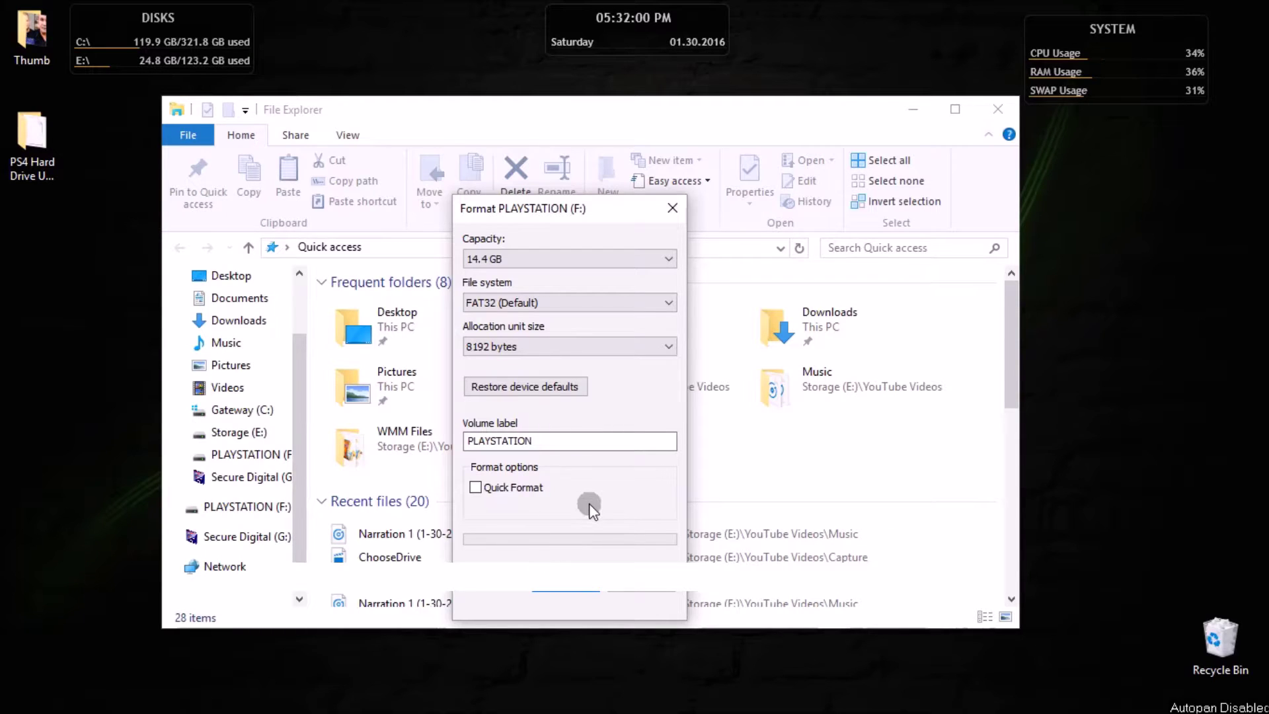
left_click(657, 593)
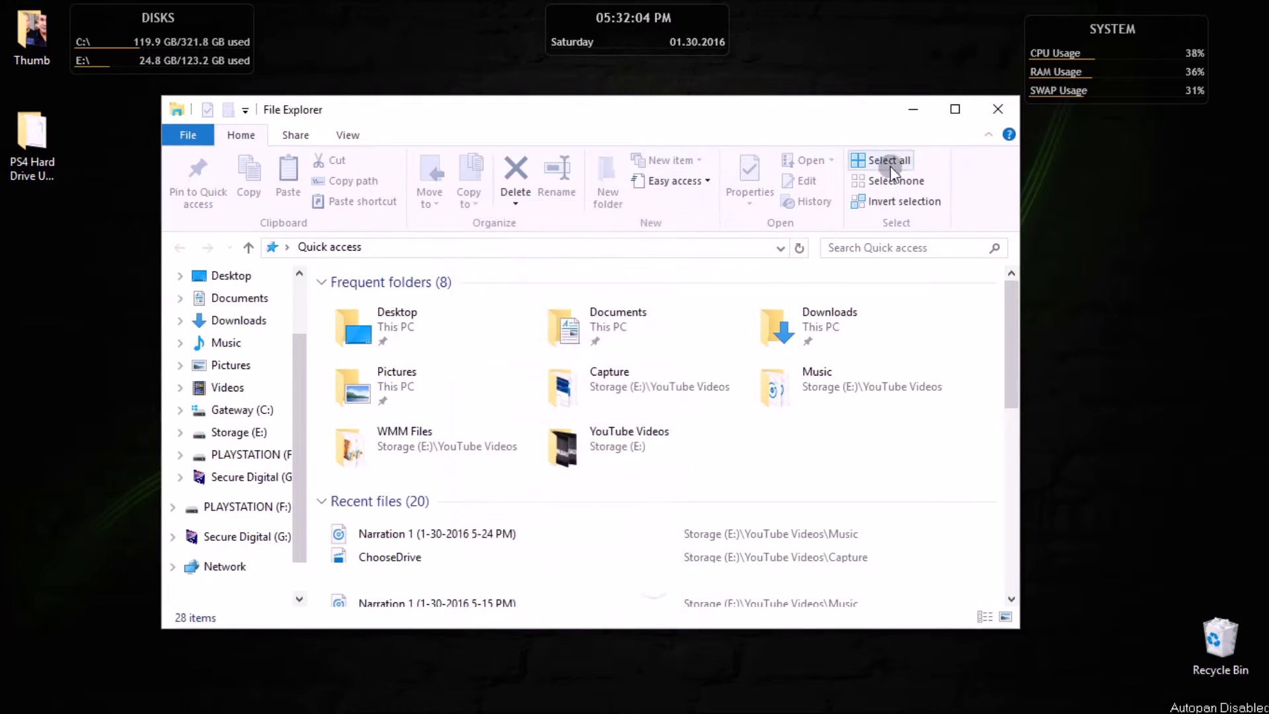
left_click(995, 107)
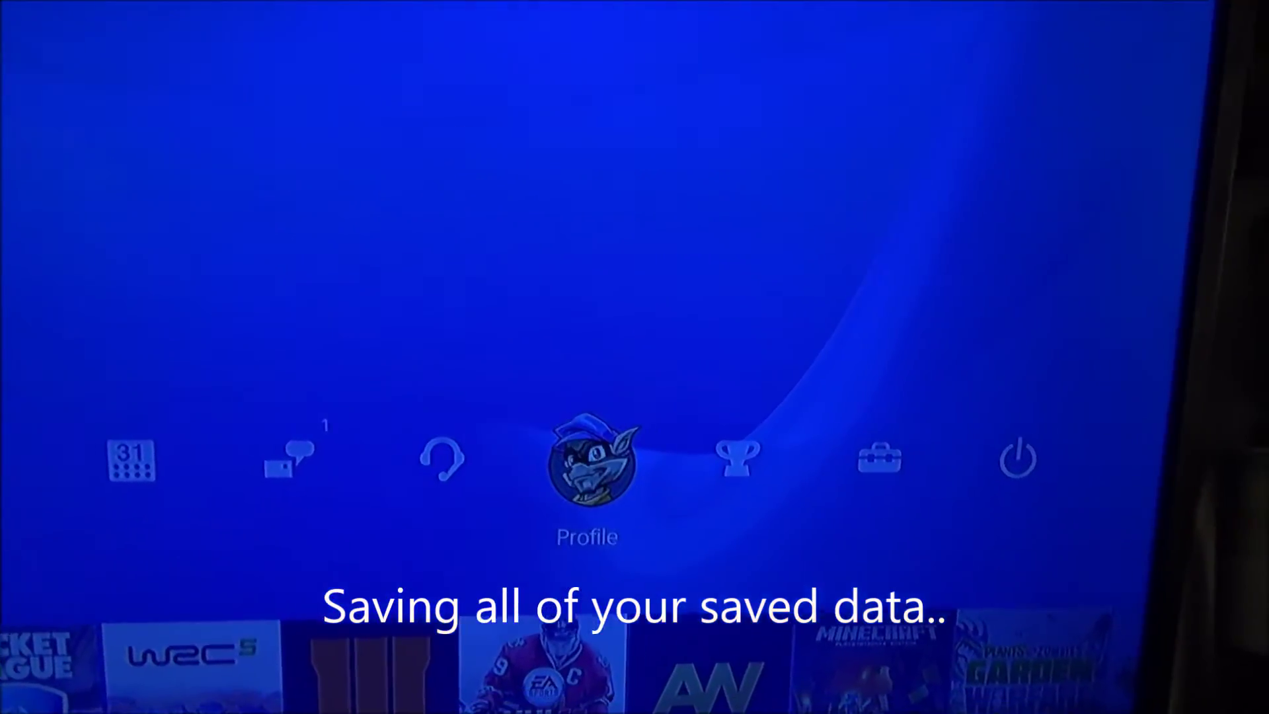
Step: Open Application Saved Data Management in the PS4 system settings
key("Right")
key("Right")
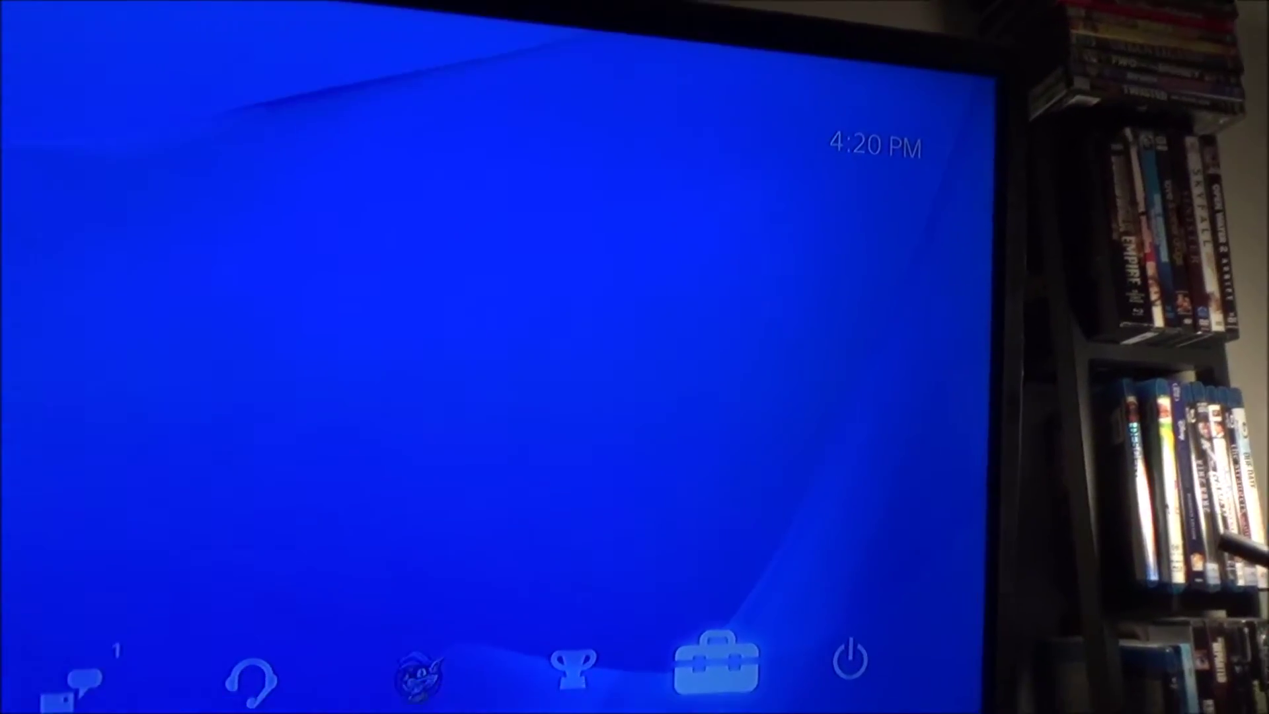
key("Return")
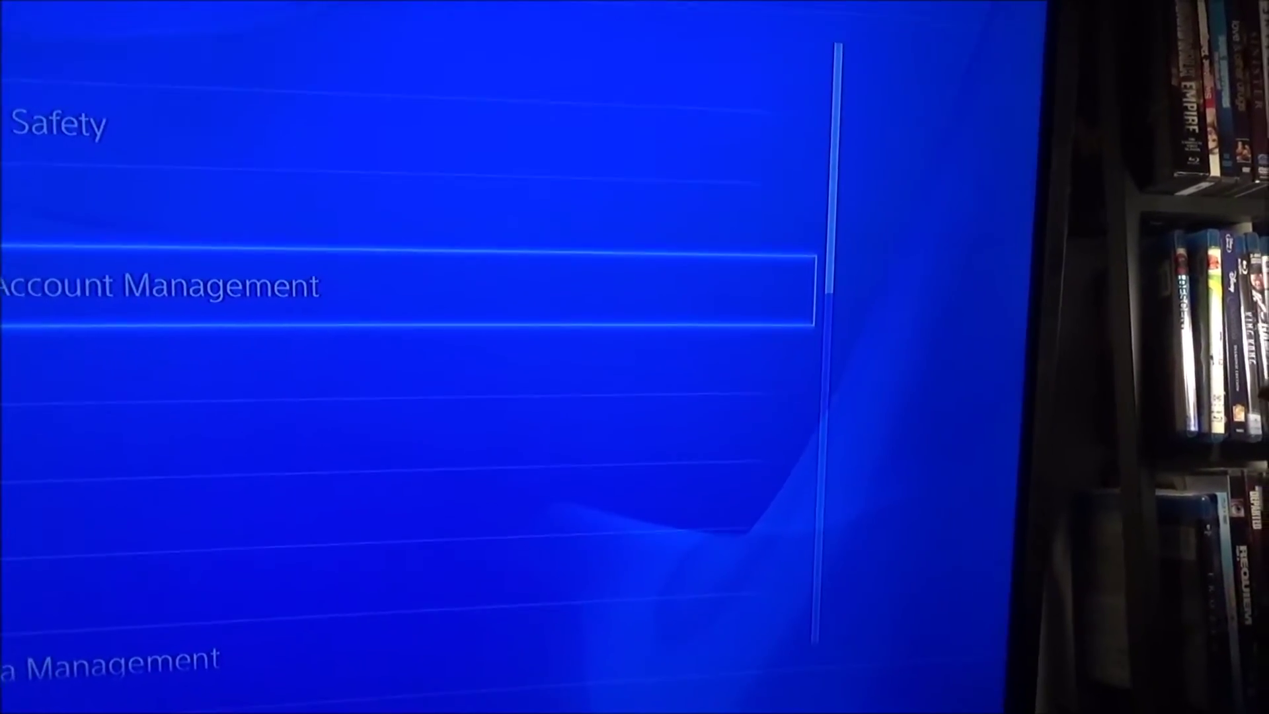
key("Down")
key("Down")
key("Down")
key("Down")
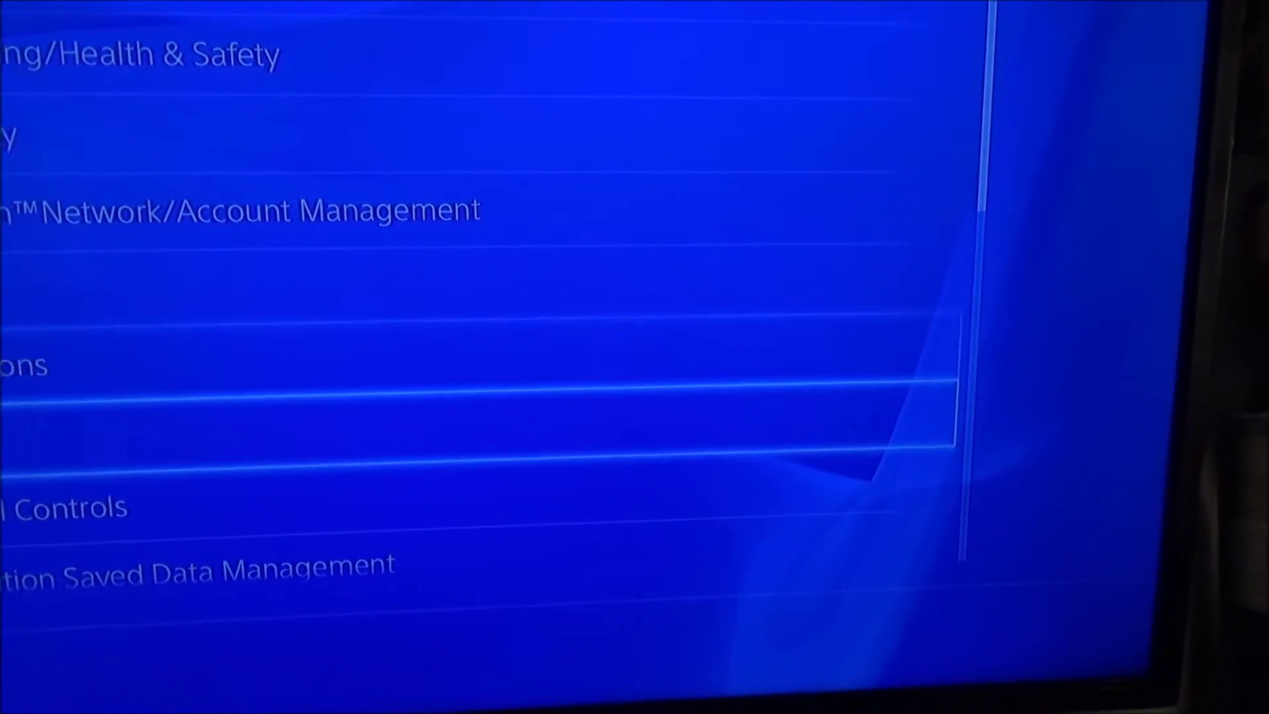
key("Down")
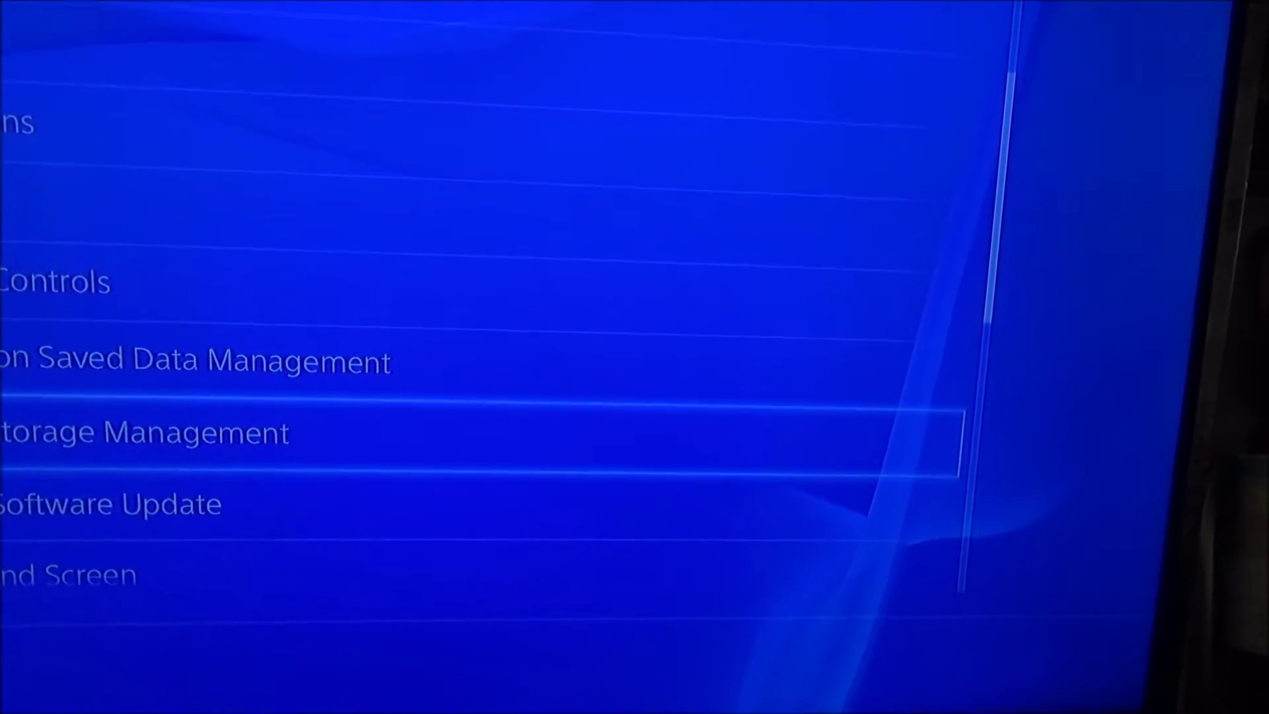
key("Up")
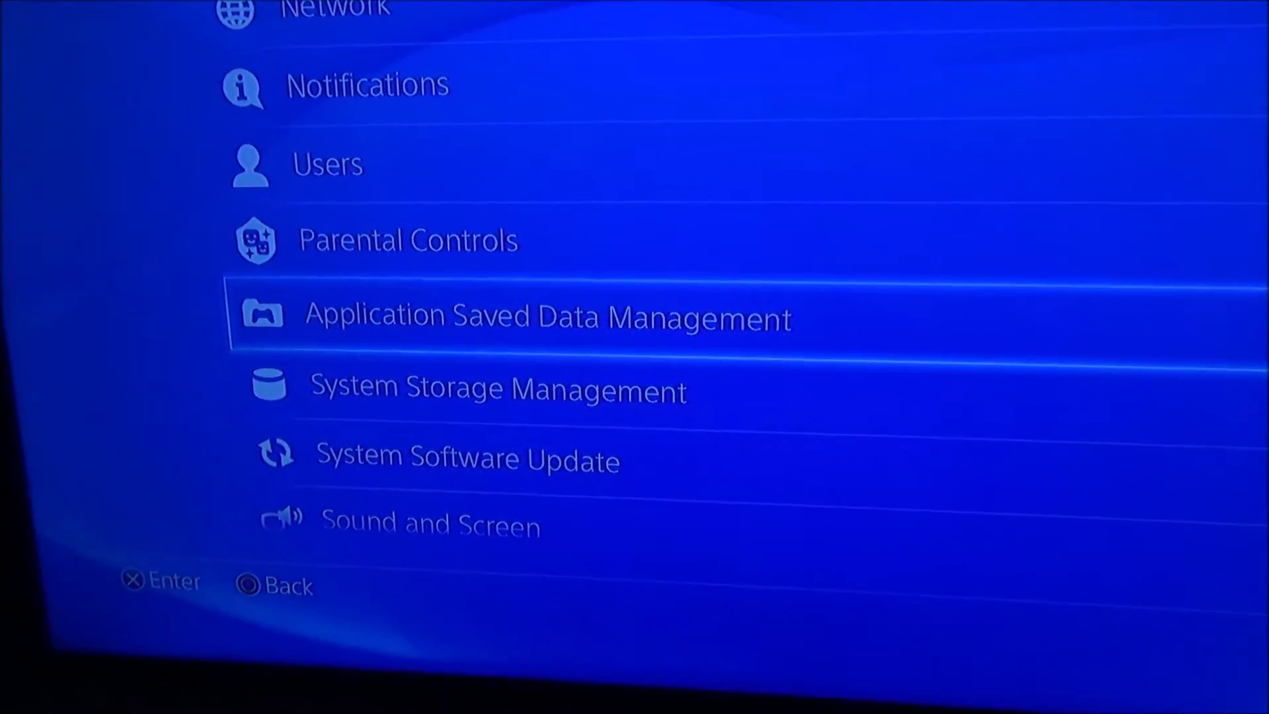
key("Return")
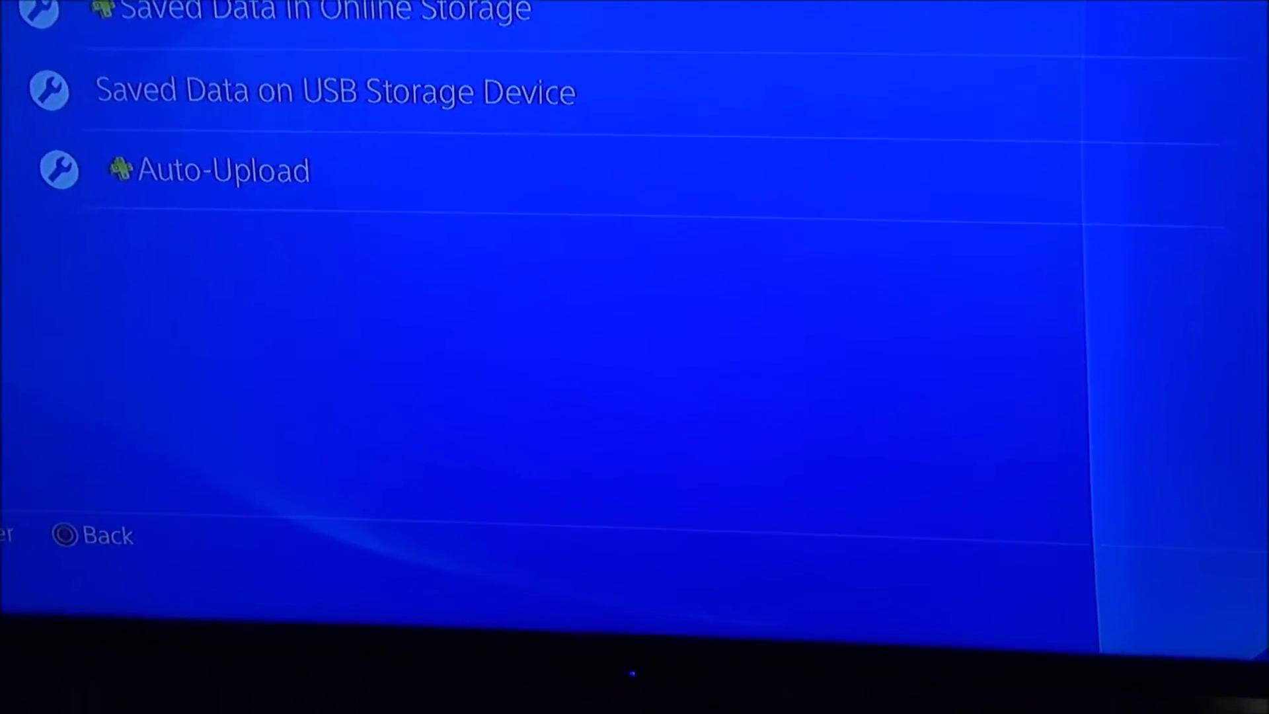
Step: Open the Copy to USB Storage Device list for the saved data in system storage
key("Down")
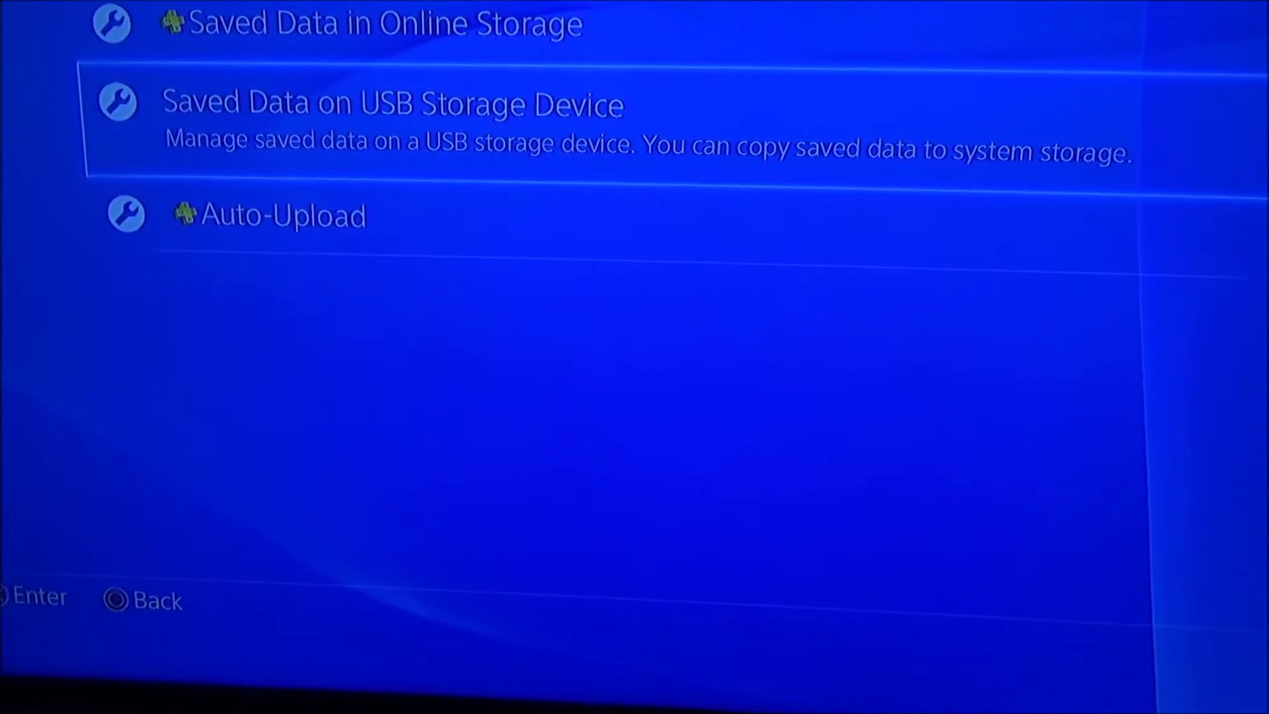
key("Up")
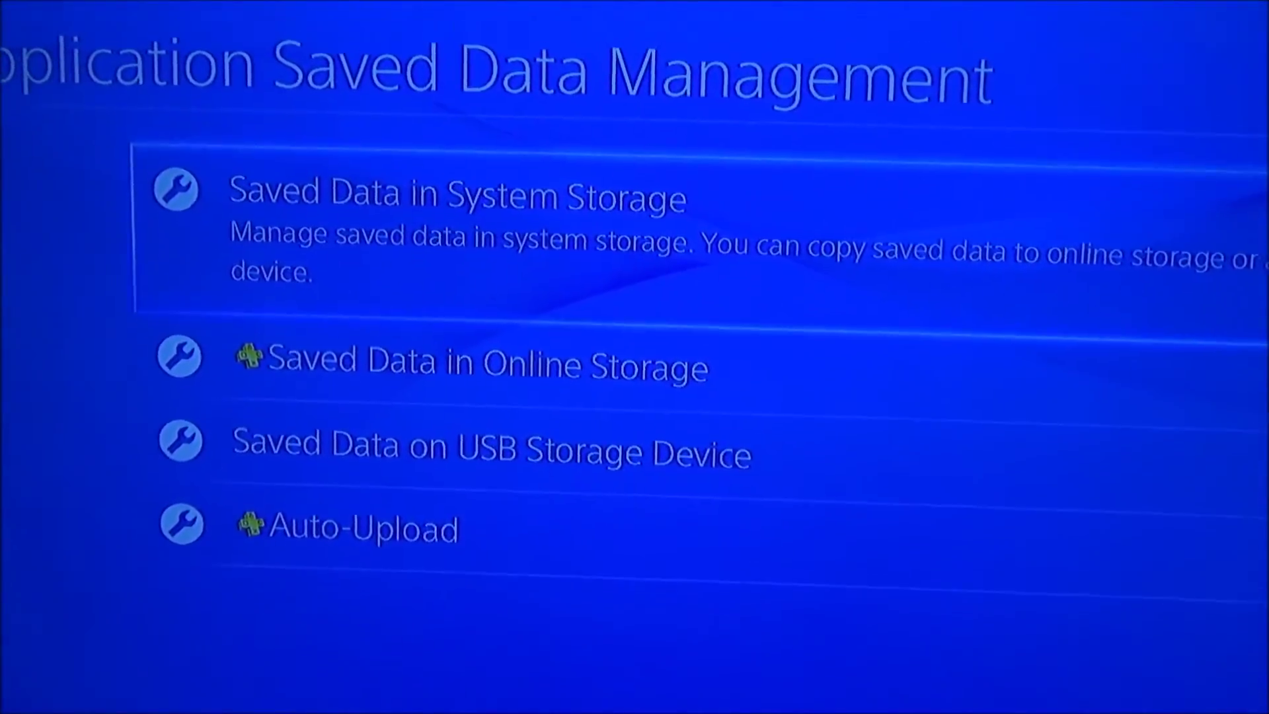
key("Return")
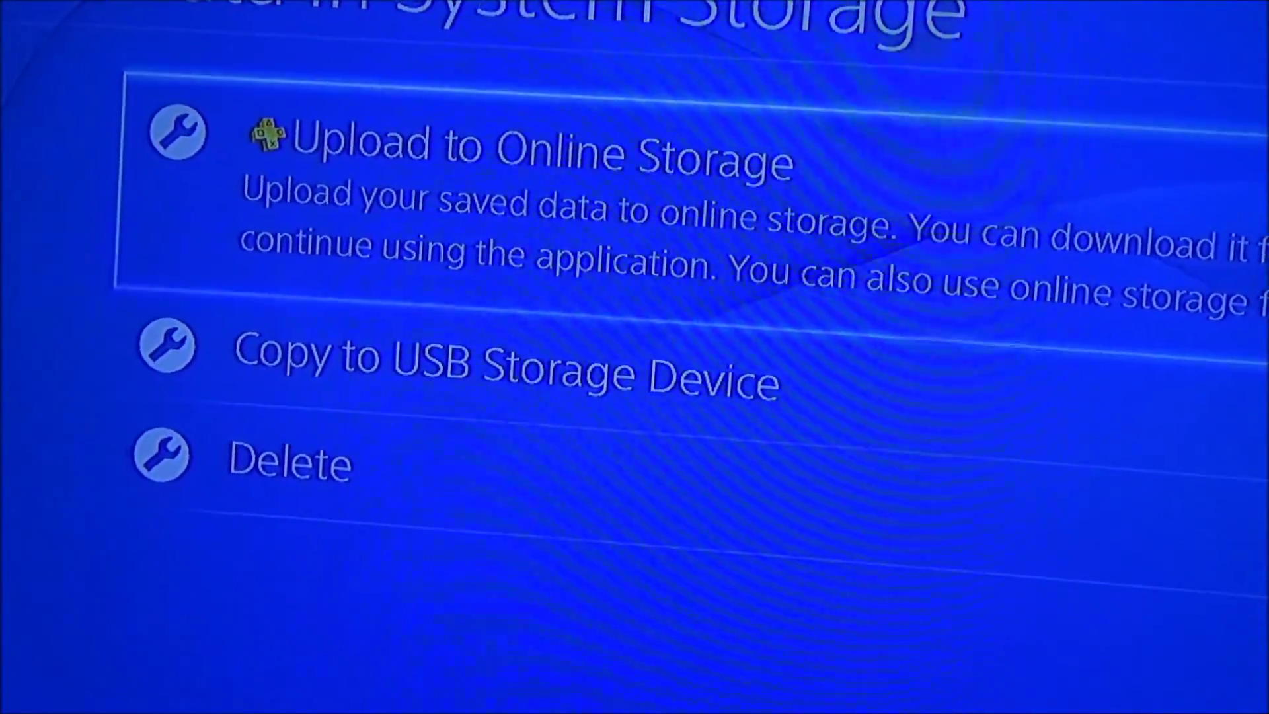
key("Down")
key("Return")
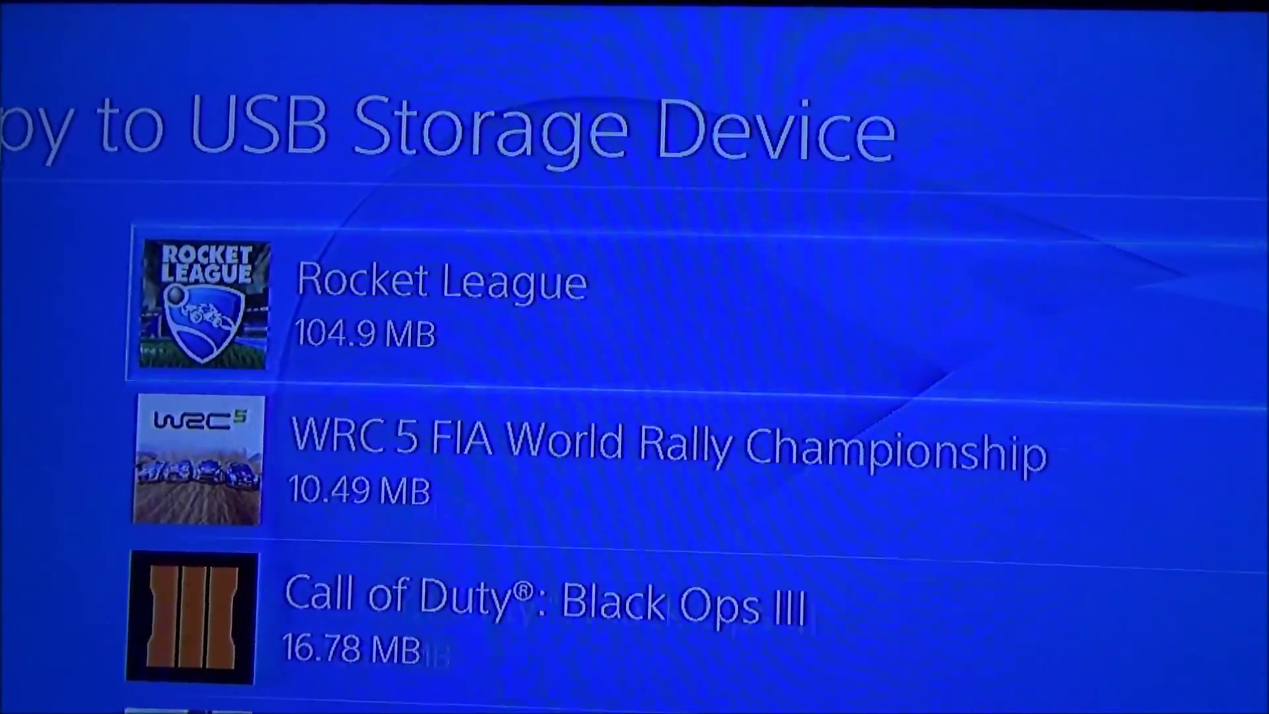
Step: Mark the Rocket League saved data for copying to USB and return to the game list without copying
key("Return")
key("Return")
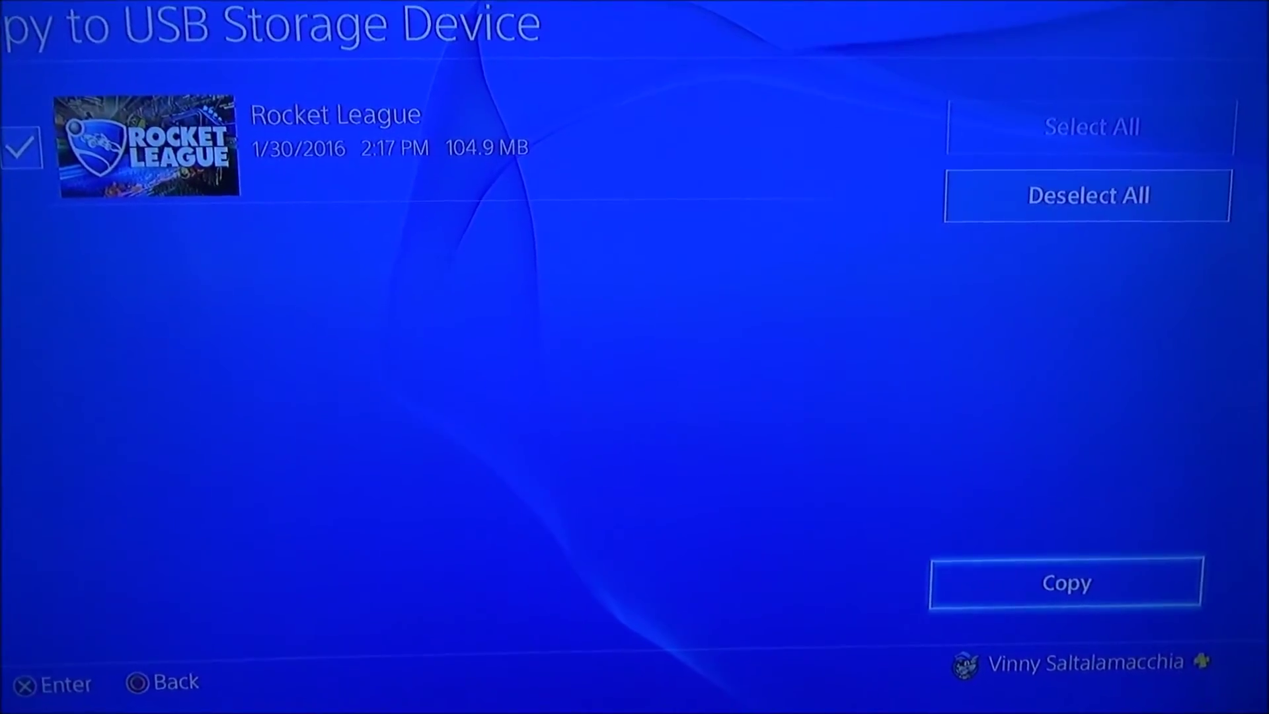
key("Escape")
Step: Look through the list of games whose saved data can be copied to the USB storage device
key("Down")
key("Down")
key("Down")
key("Down")
key("Down")
key("Down")
key("Down")
key("Down")
key("Down")
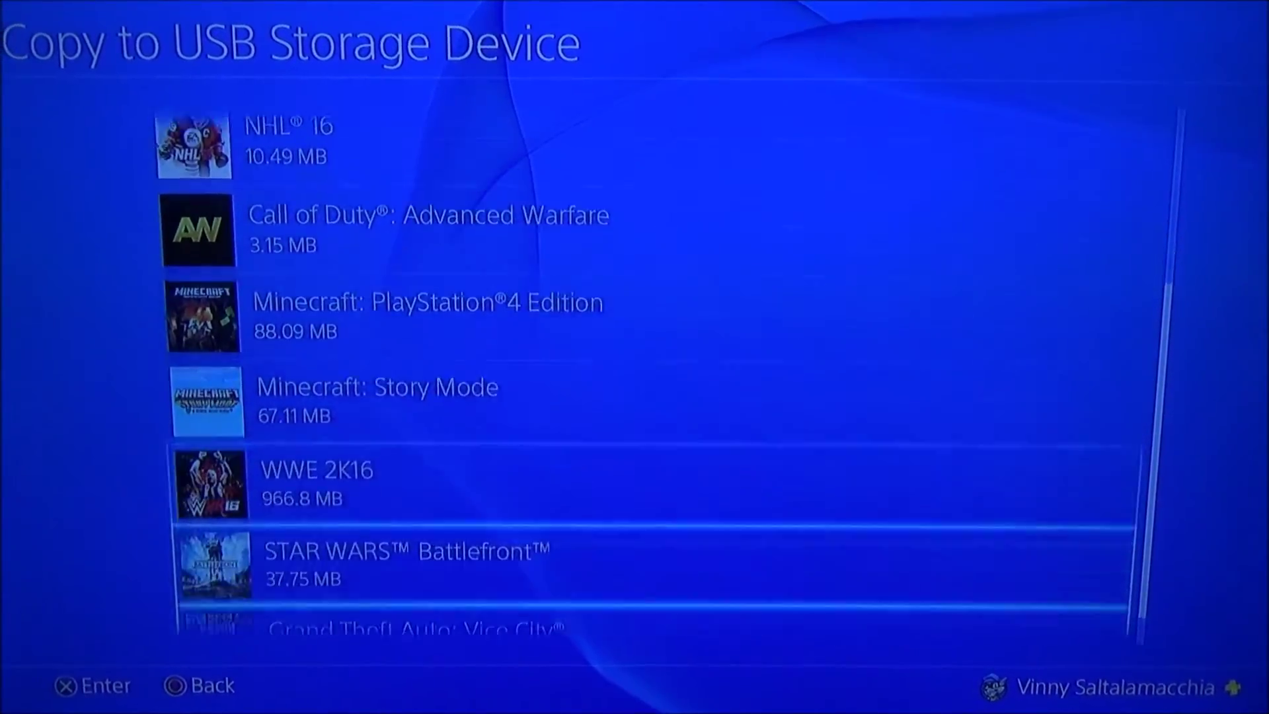
key("Up")
key("Up")
key("Up")
key("Up")
key("Up")
key("Up")
key("Up")
key("Up")
key("Up")
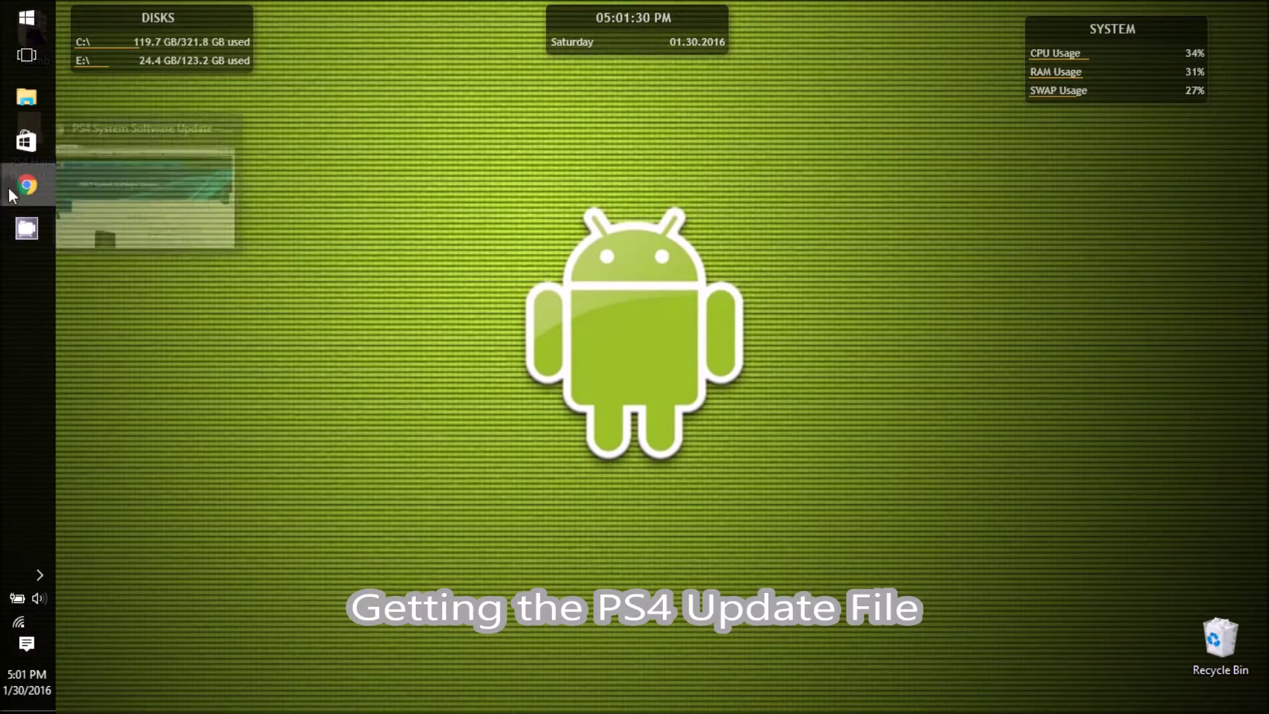
Step: Switch to Chrome and follow the full system software fresh install link on the PS4 System Software Update page
left_click(23, 184)
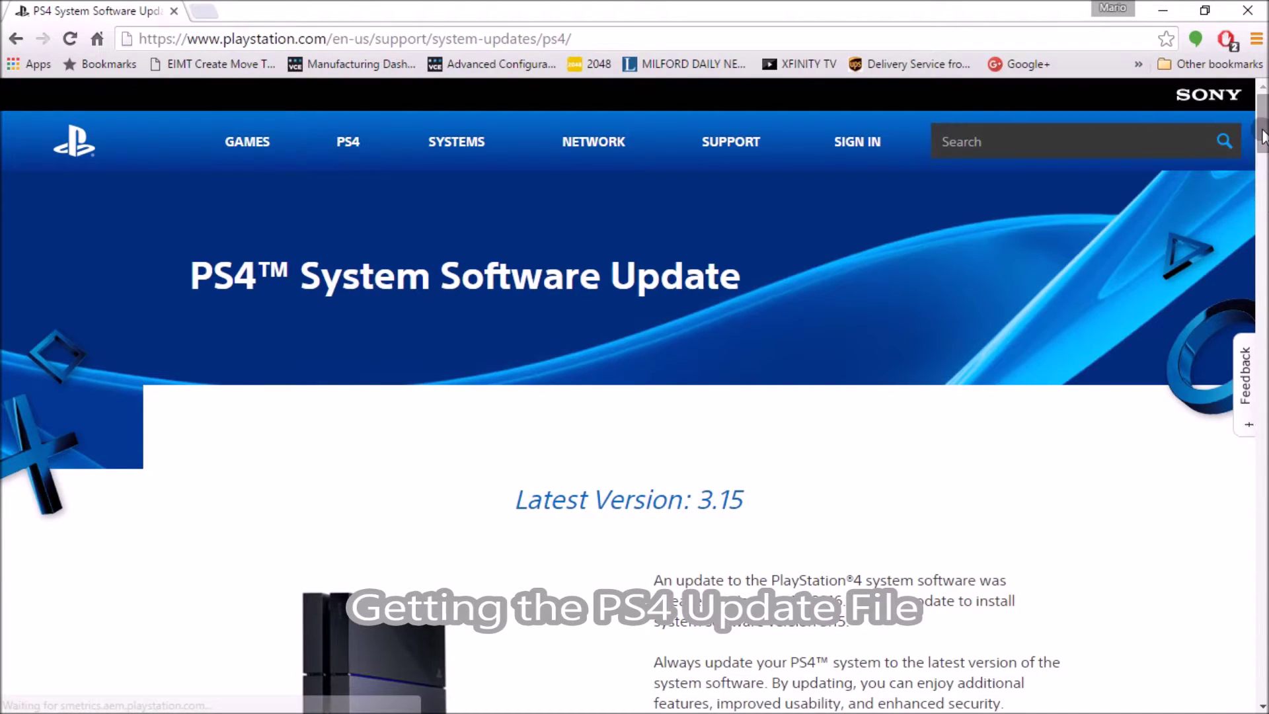
scroll(1086, 436, "down", 6)
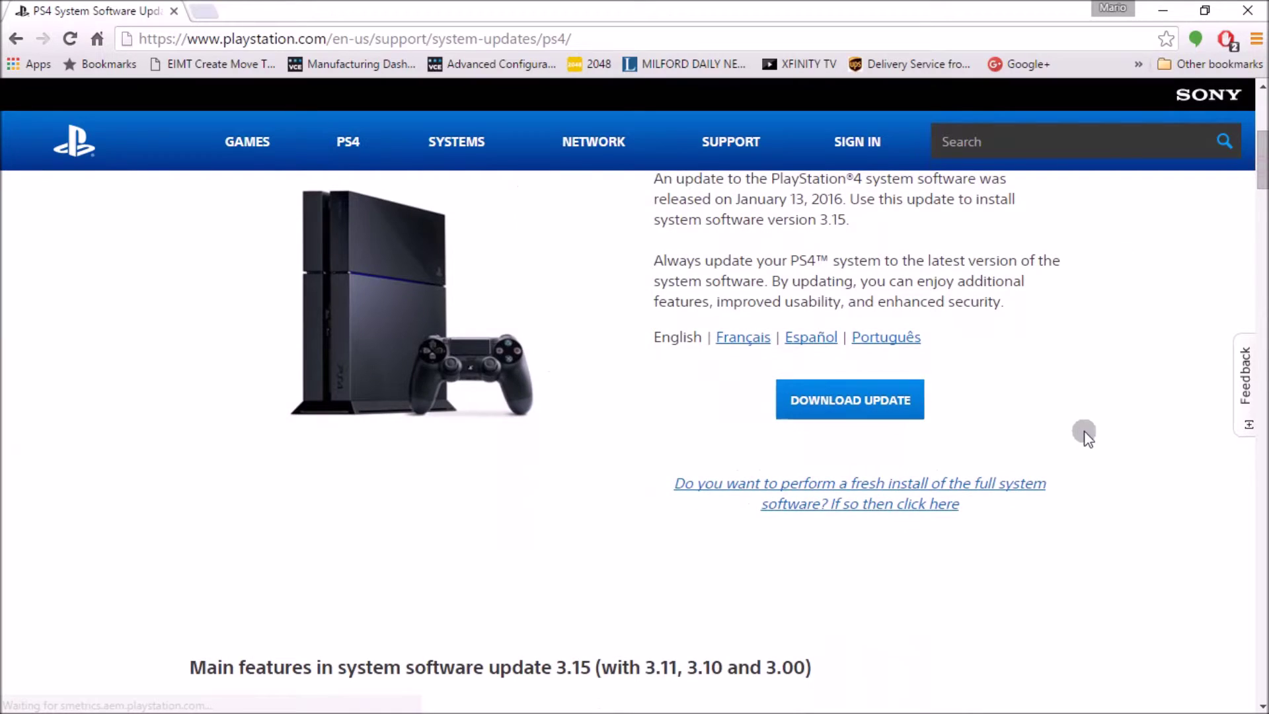
left_click_drag(1004, 512, 671, 493)
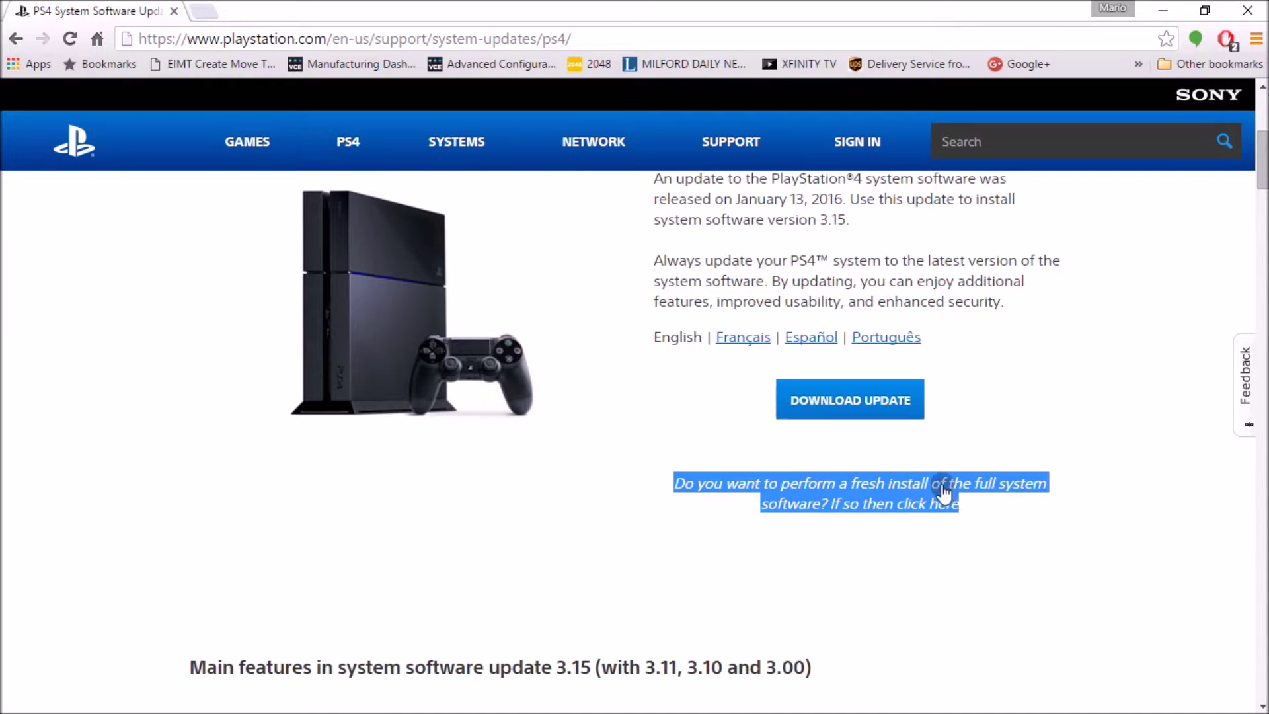
left_click(995, 522)
left_click(892, 485)
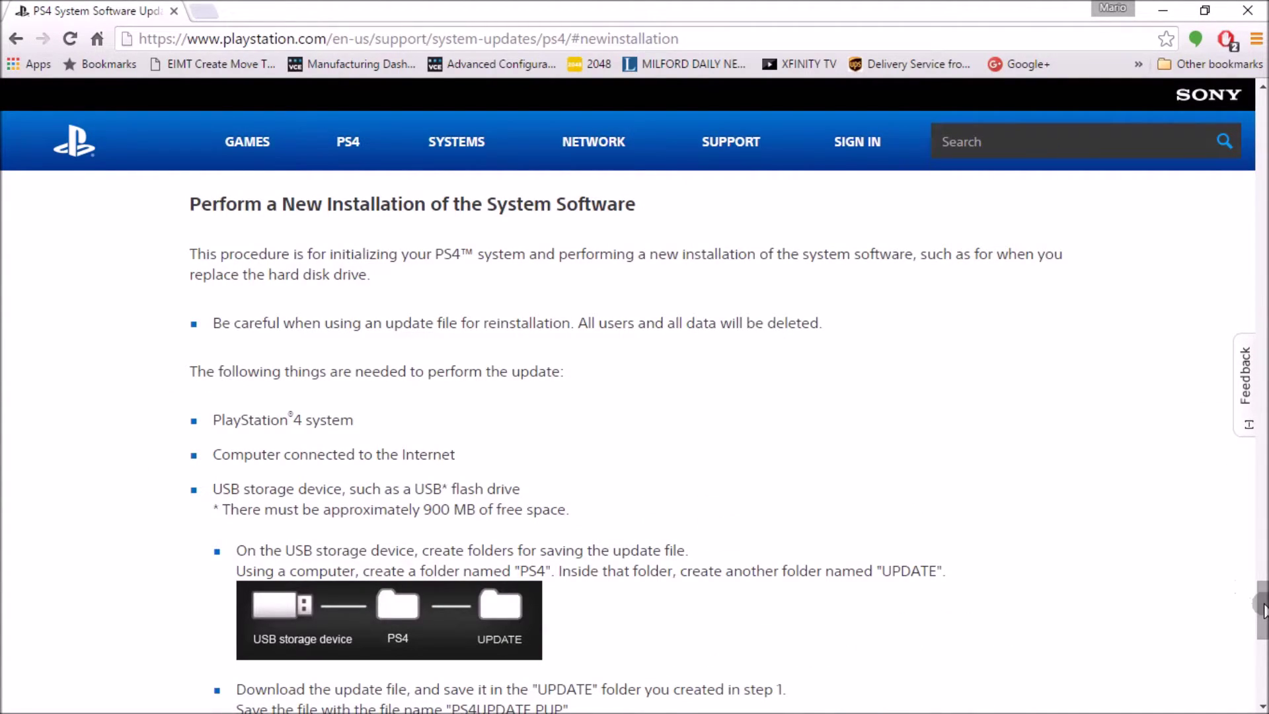
Step: Start downloading the full PS4 update file from the new installation instructions, cancel the download and minimize the browser
left_click_drag(1262, 609, 1262, 636)
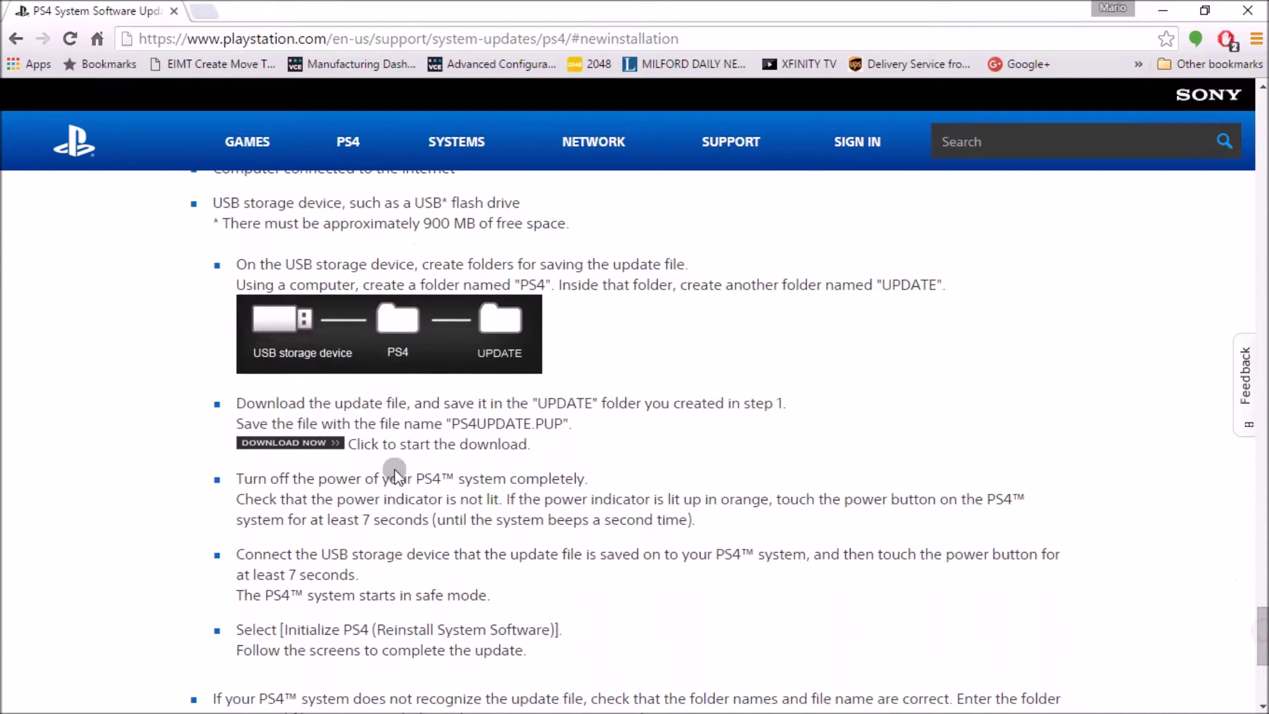
left_click(284, 443)
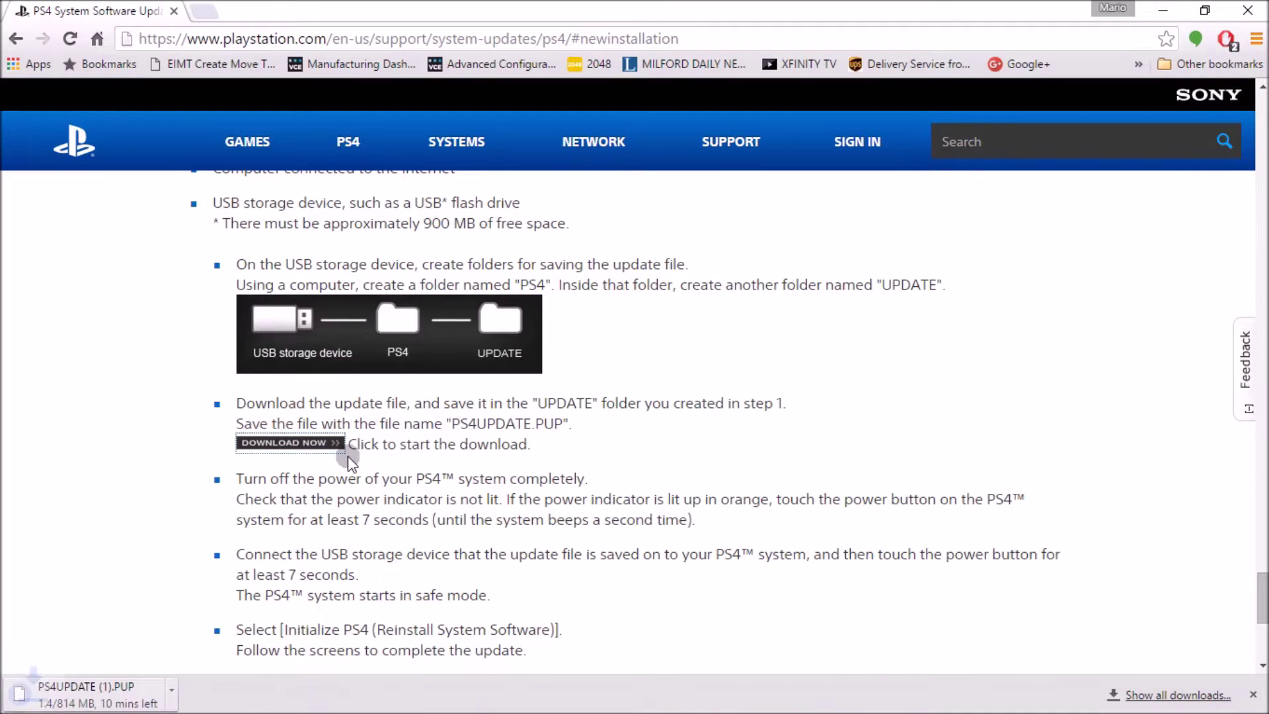
left_click(182, 699)
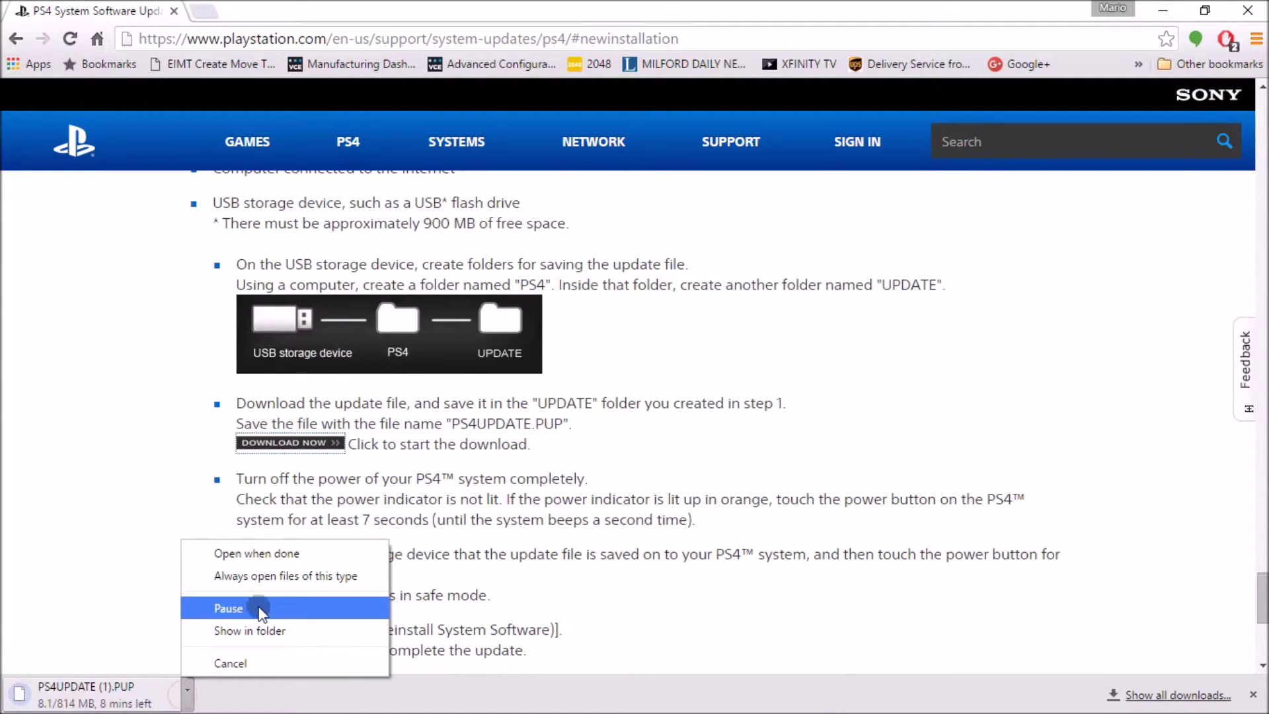
left_click(295, 660)
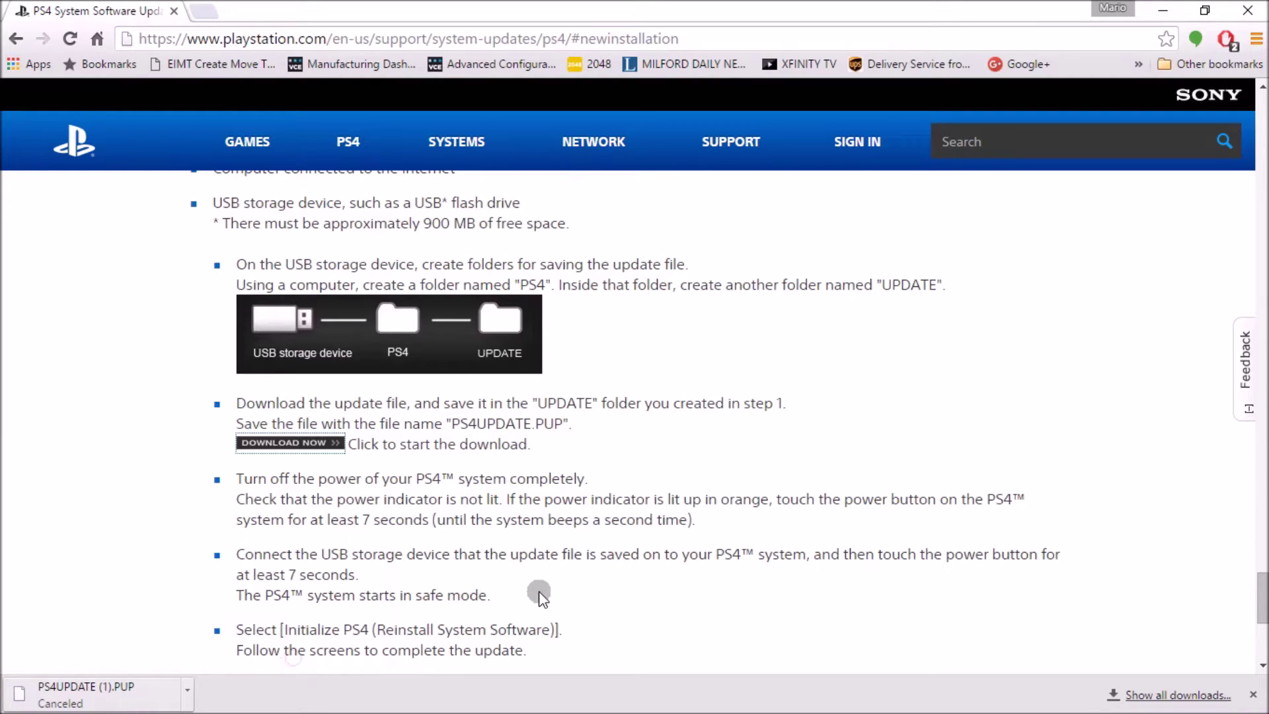
left_click(1168, 10)
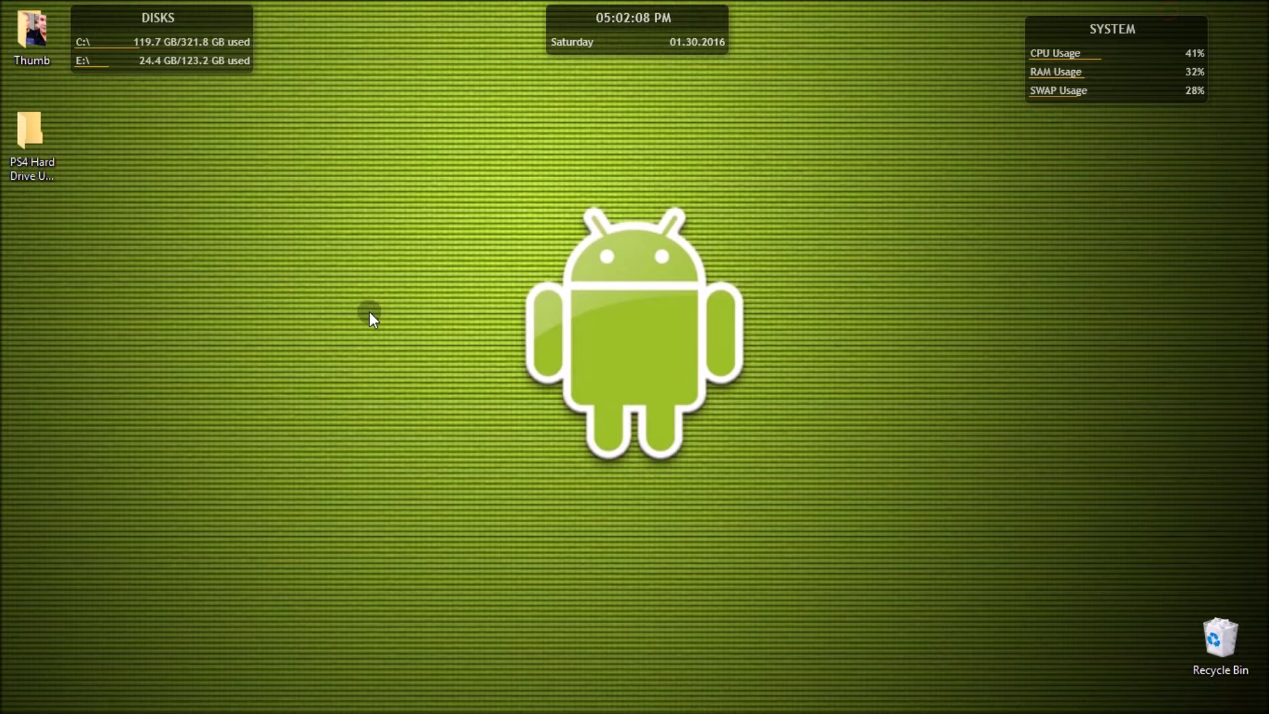
Step: In File Explorer, open the PS4 folder on the PLAYSTATION (F:) drive and create a folder named UPDATE inside it
mouse_move(3, 226)
key("super+e")
left_click(394, 520)
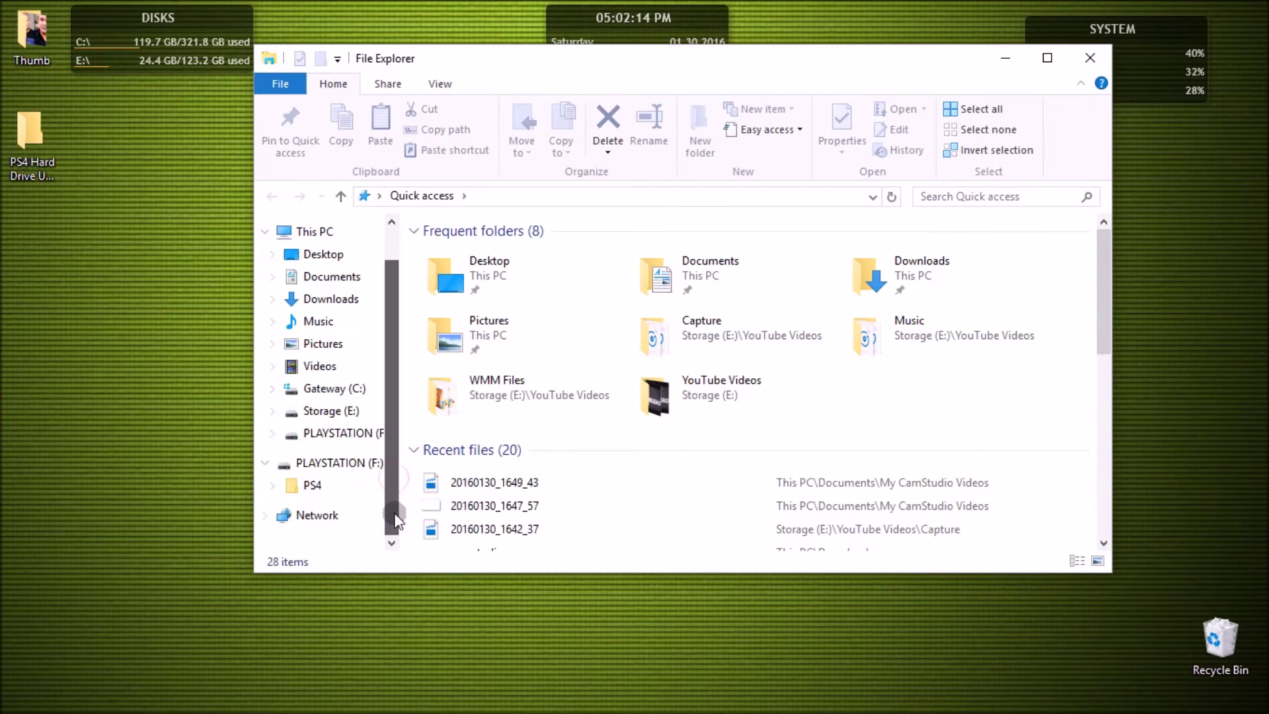
left_click(362, 433)
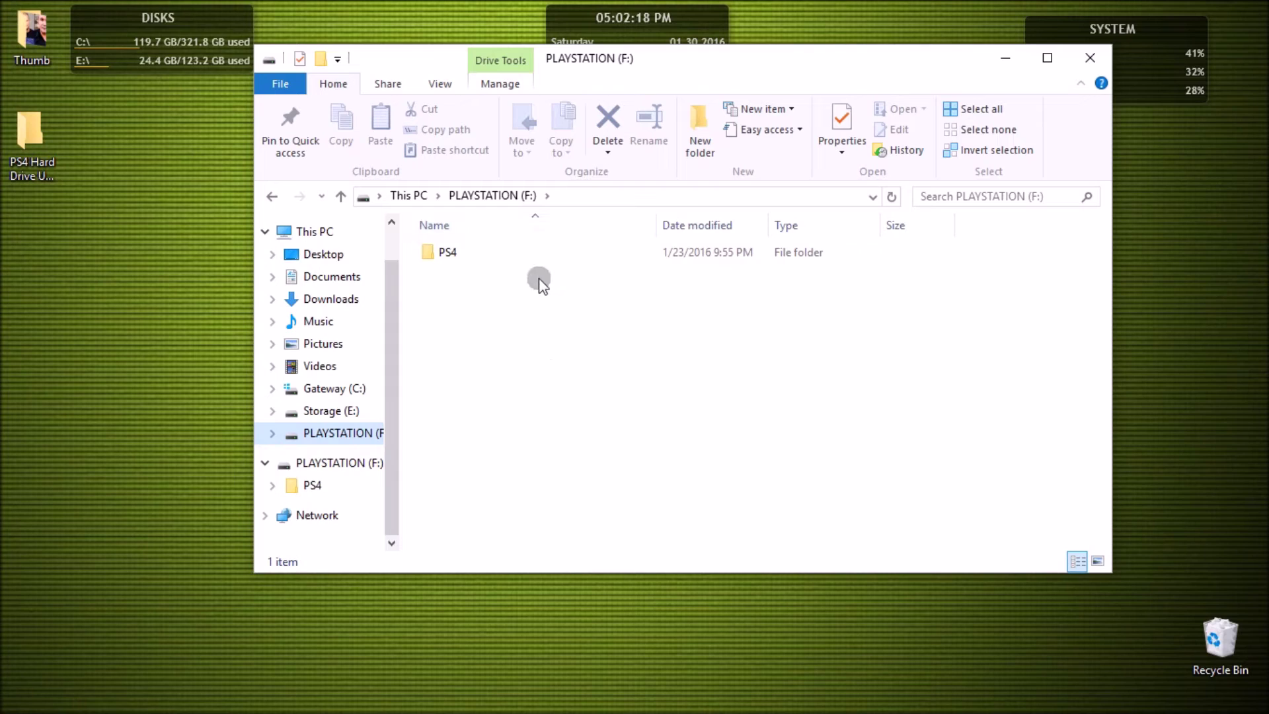
left_click(448, 252)
double_click(466, 251)
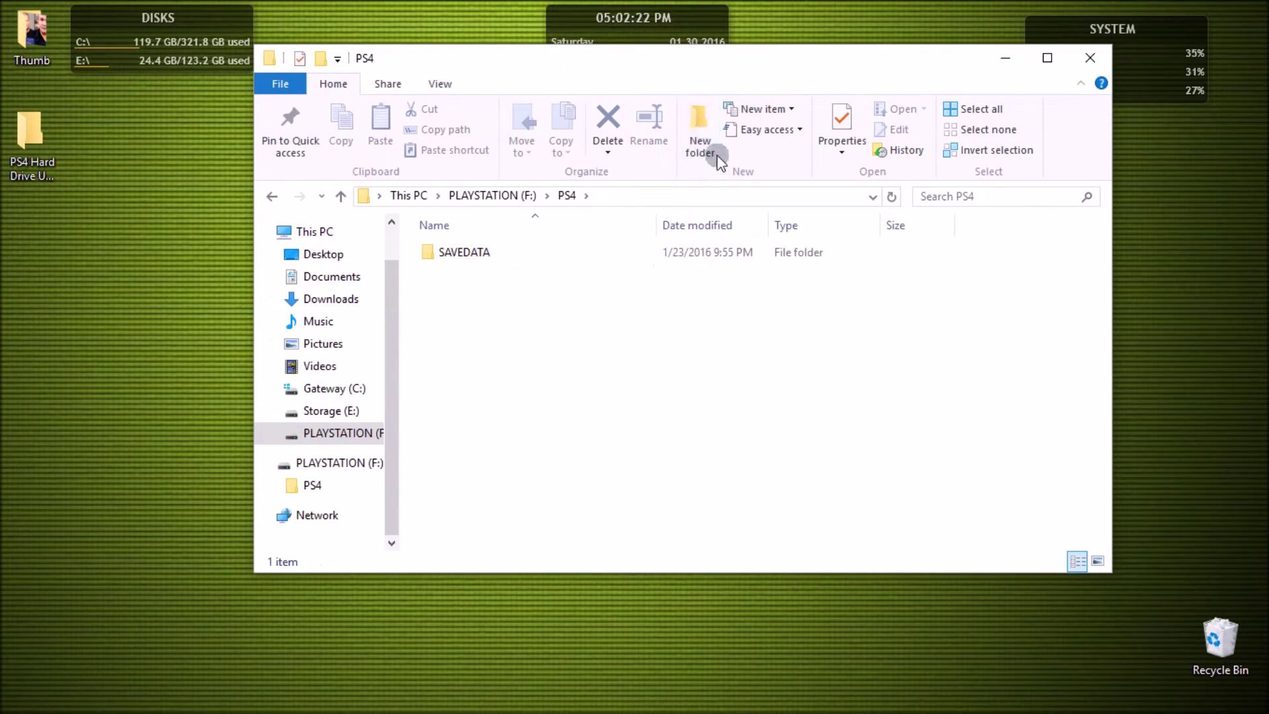
left_click(696, 137)
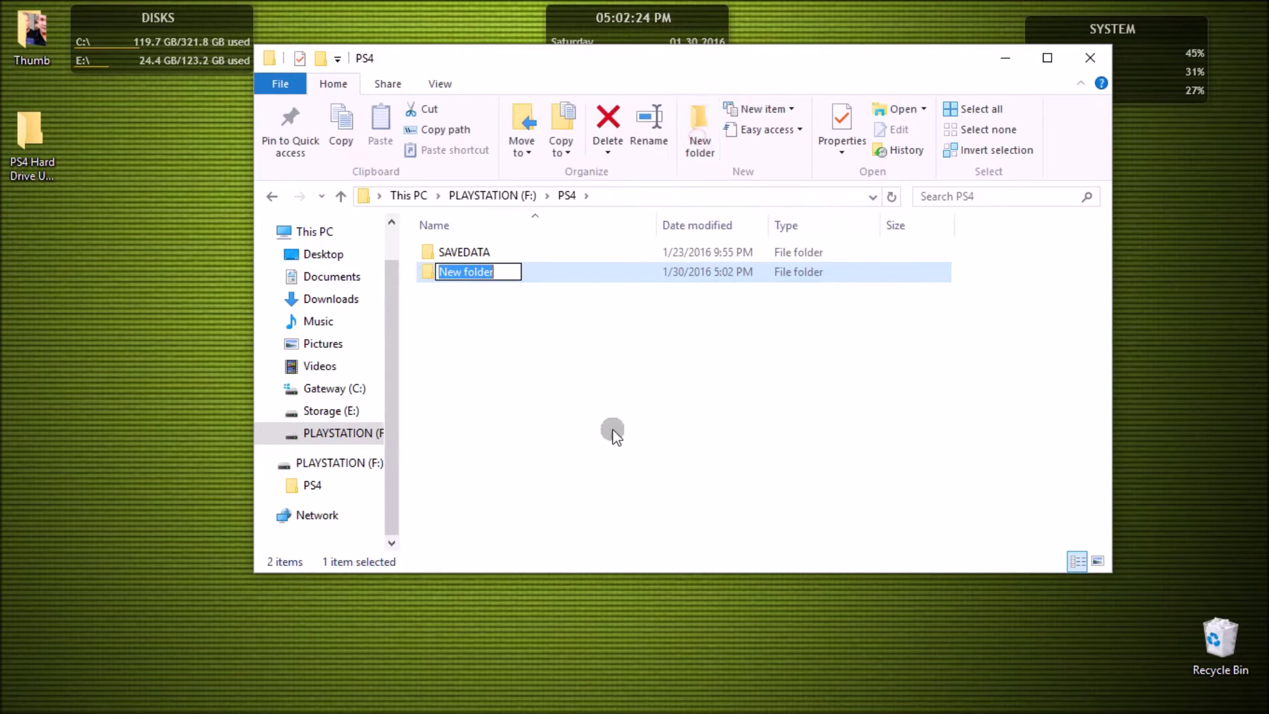
type("UPDATE")
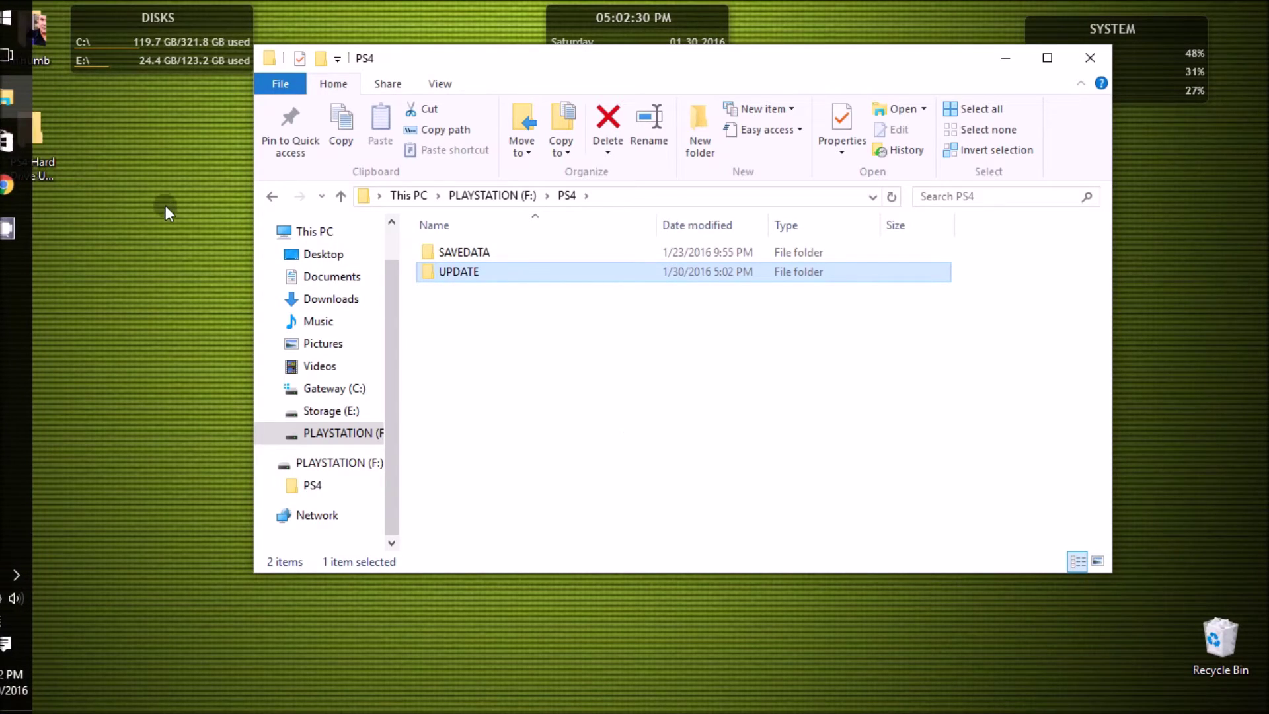
Step: Open the desktop folder PS4 Hard Drive Upgrade and move its window clear of the UPDATE folder
left_click(72, 165)
double_click(31, 145)
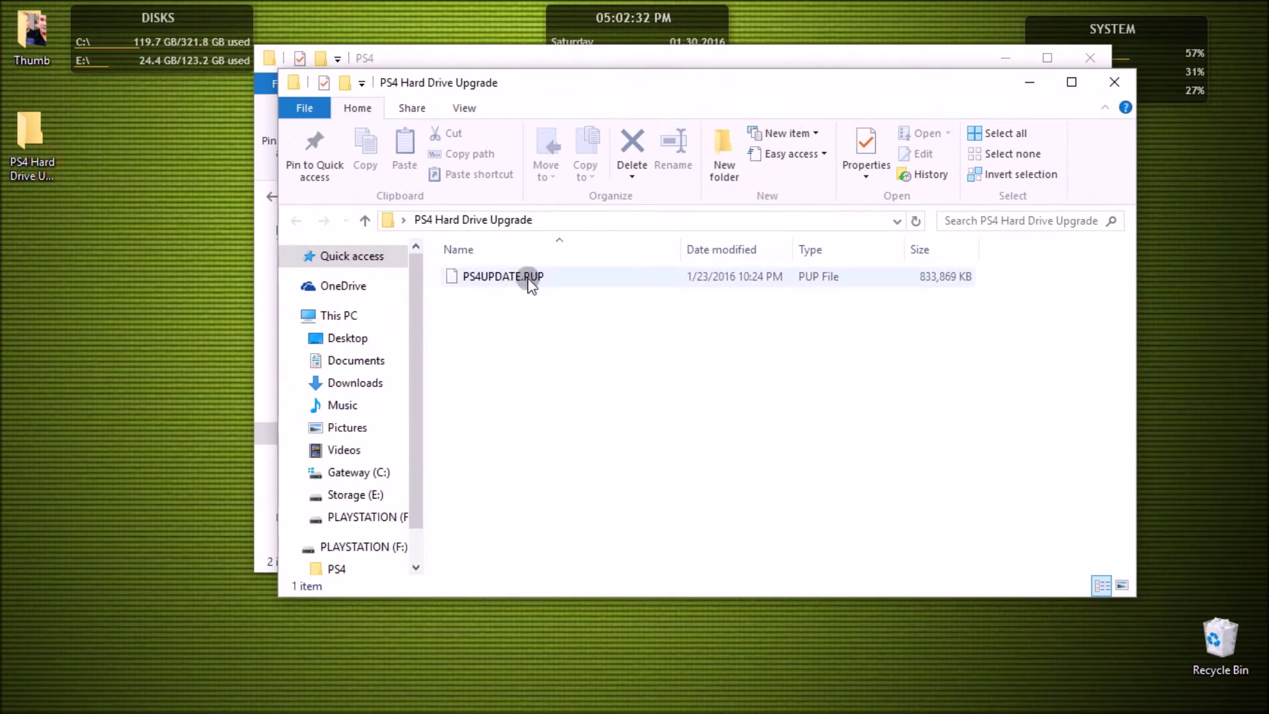
left_click_drag(518, 277, 467, 260)
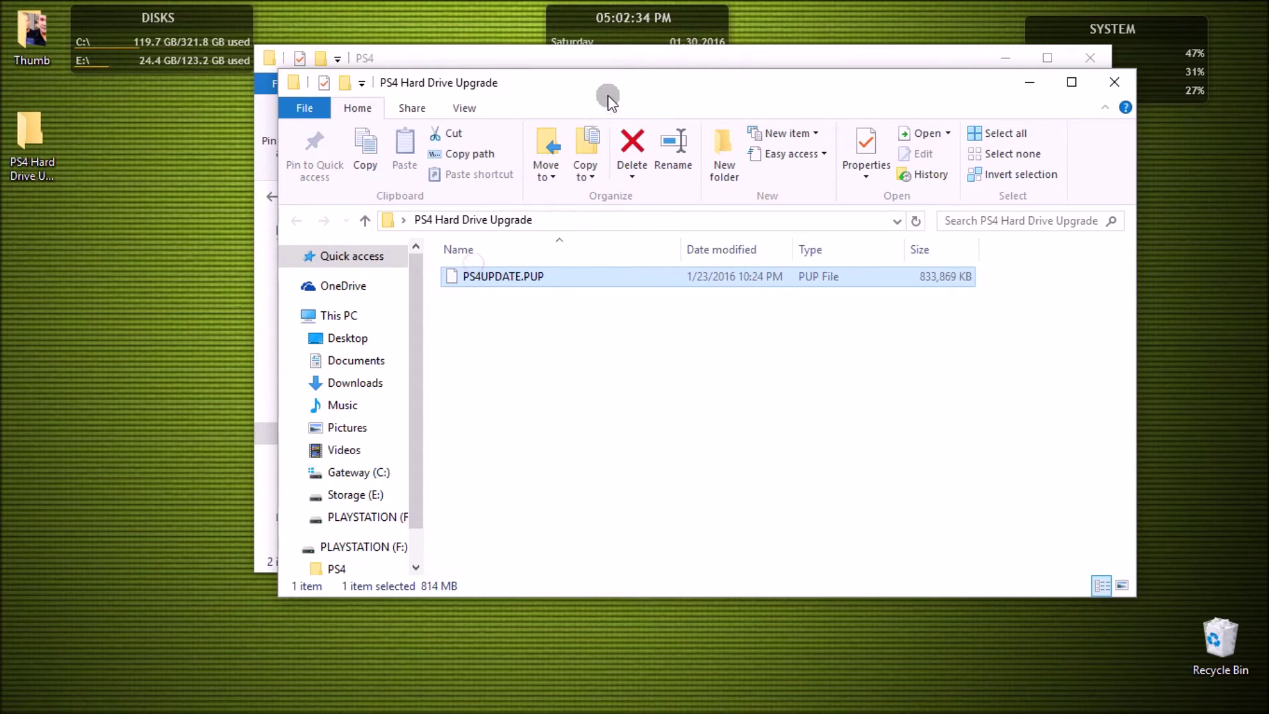
left_click_drag(603, 91, 593, 322)
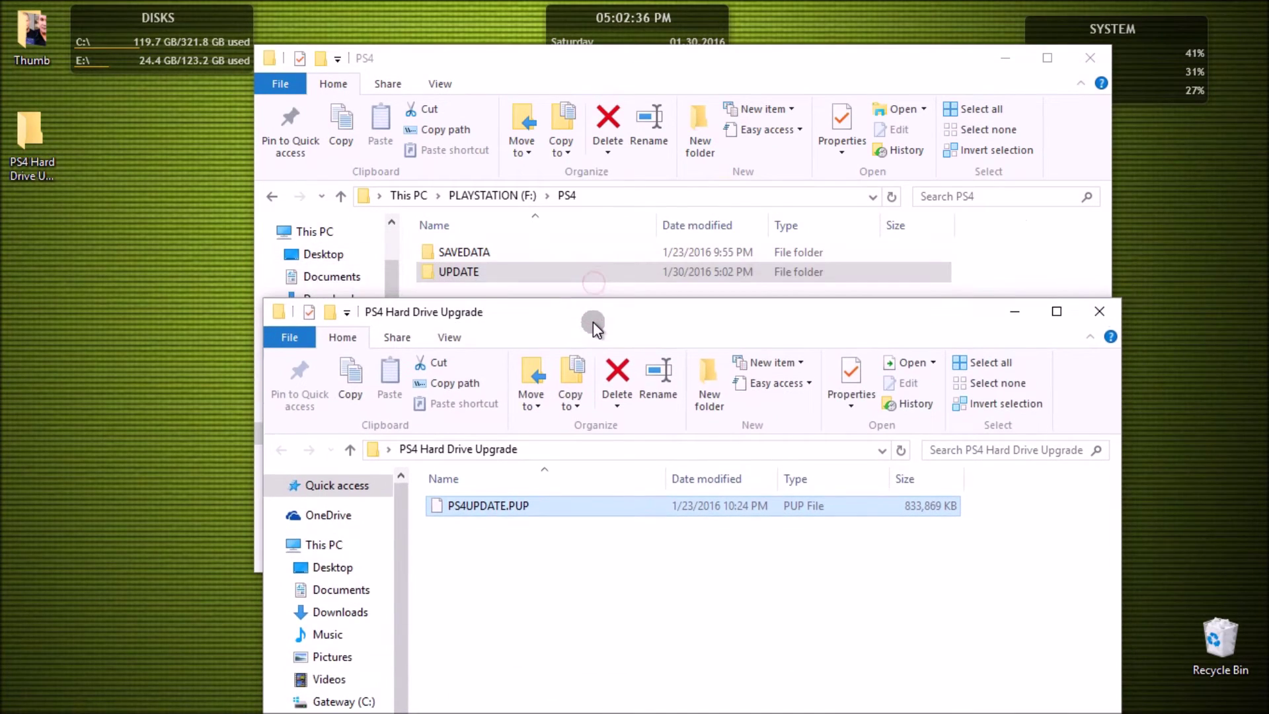
Step: Copy PS4UPDATE.PUP from the PS4 Hard Drive Upgrade folder into the UPDATE folder on the PLAYSTATION (F:) drive
double_click(480, 272)
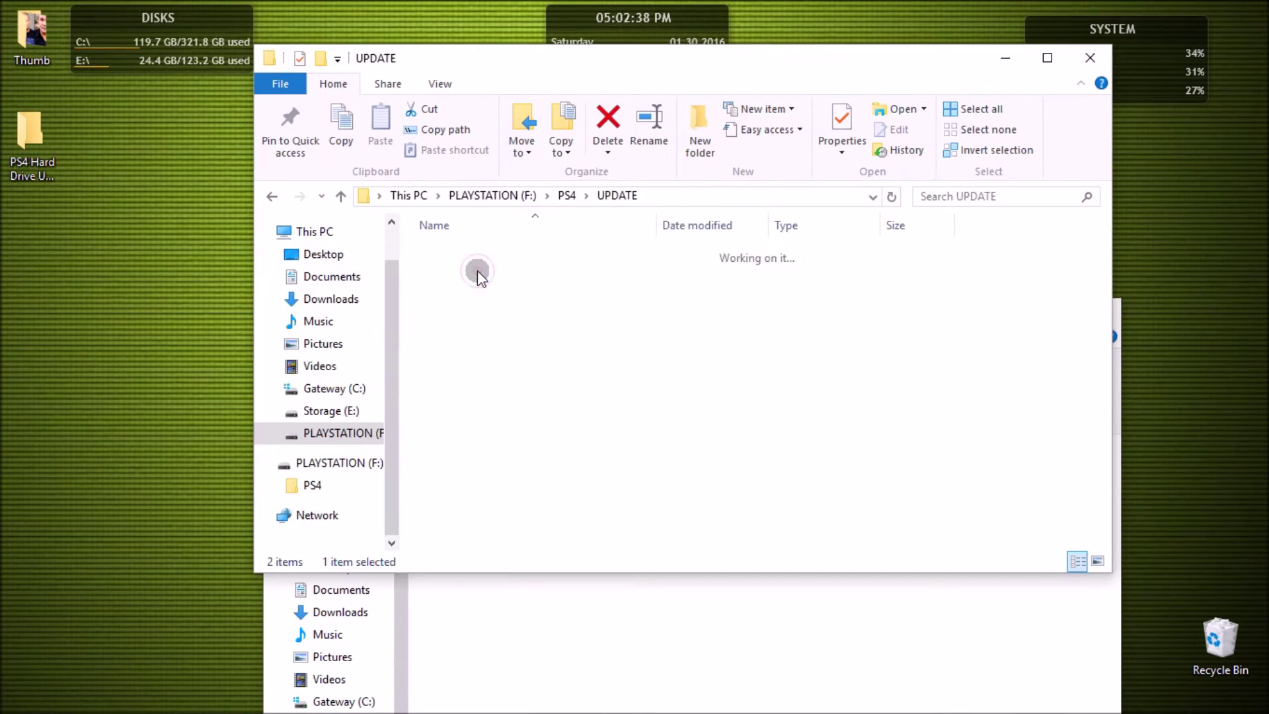
left_click(597, 616)
left_click(533, 503)
left_click_drag(497, 510, 513, 270)
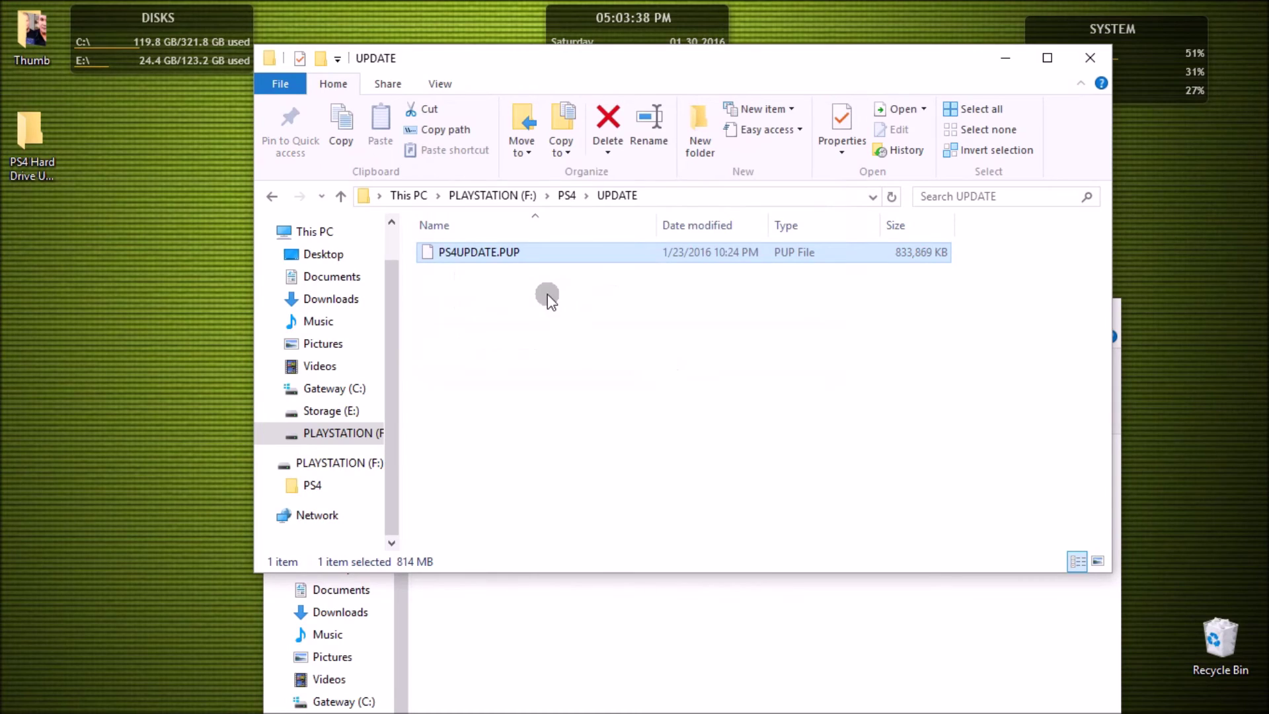
Step: Review the PS4 folder and its subfolders on the PLAYSTATION (F:) drive, and close both File Explorer windows
left_click(493, 195)
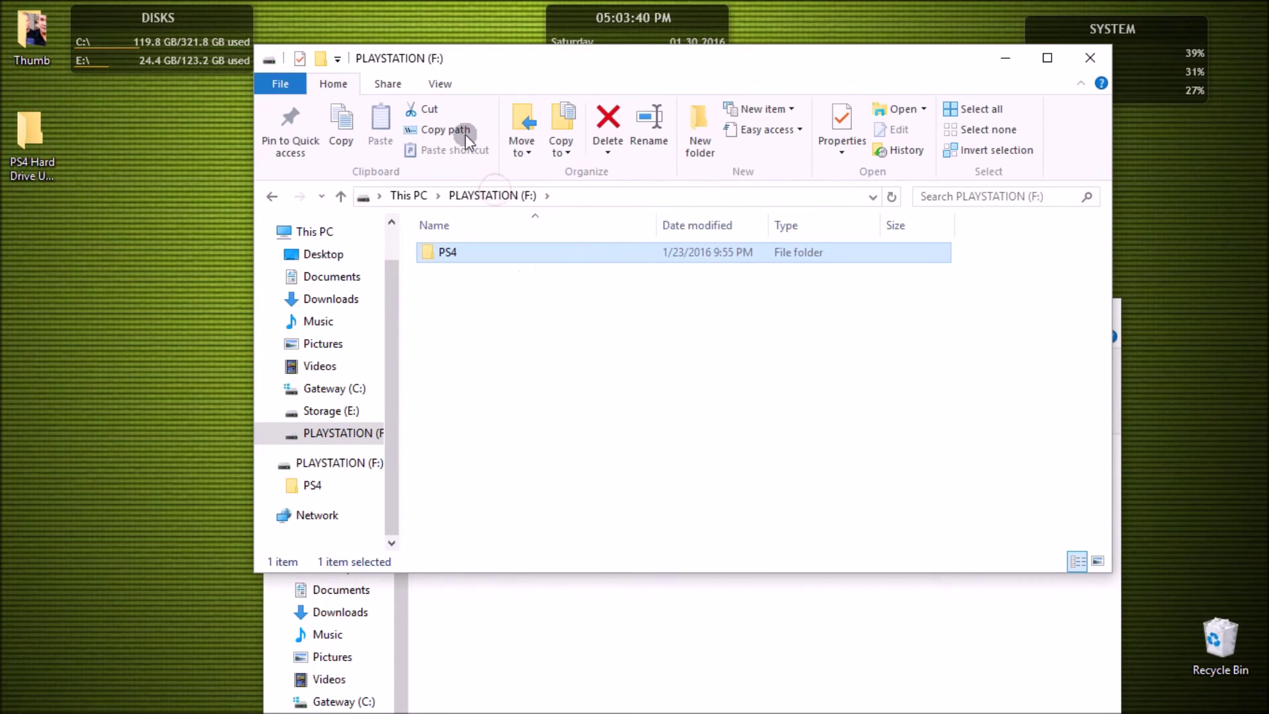
double_click(609, 249)
left_click_drag(479, 311, 479, 254)
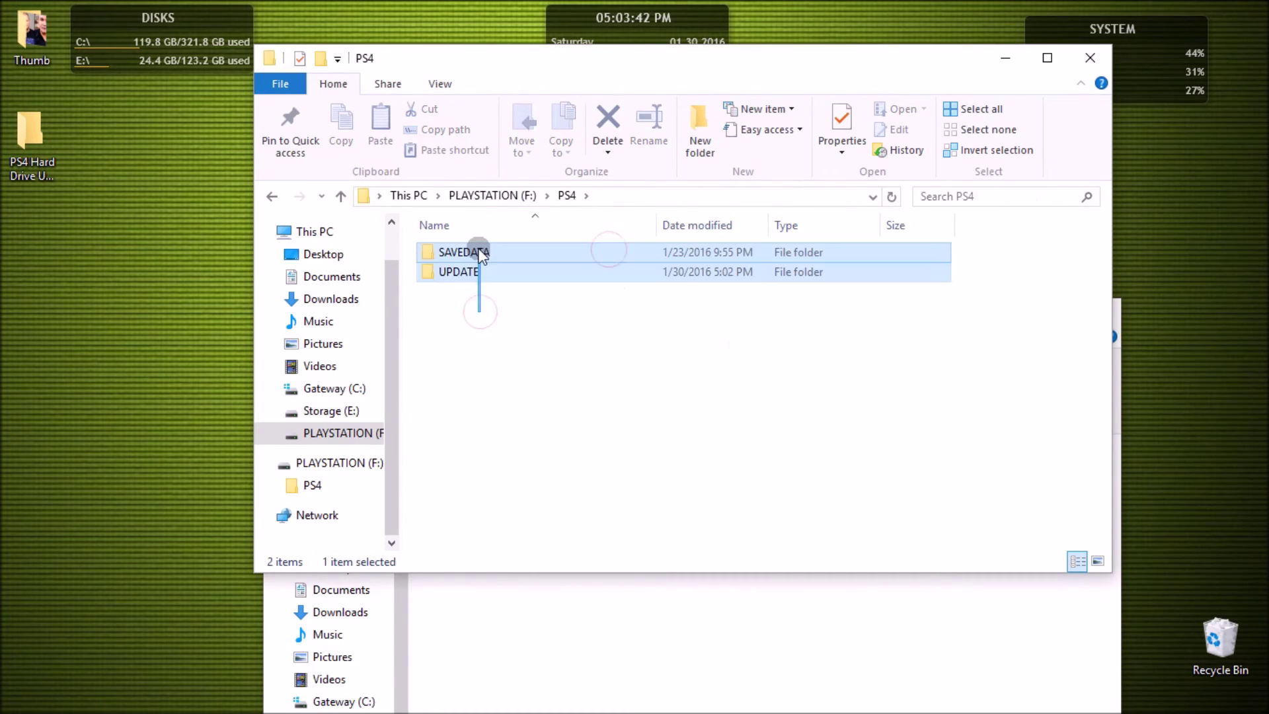
left_click(481, 301)
left_click(511, 196)
left_click(800, 253)
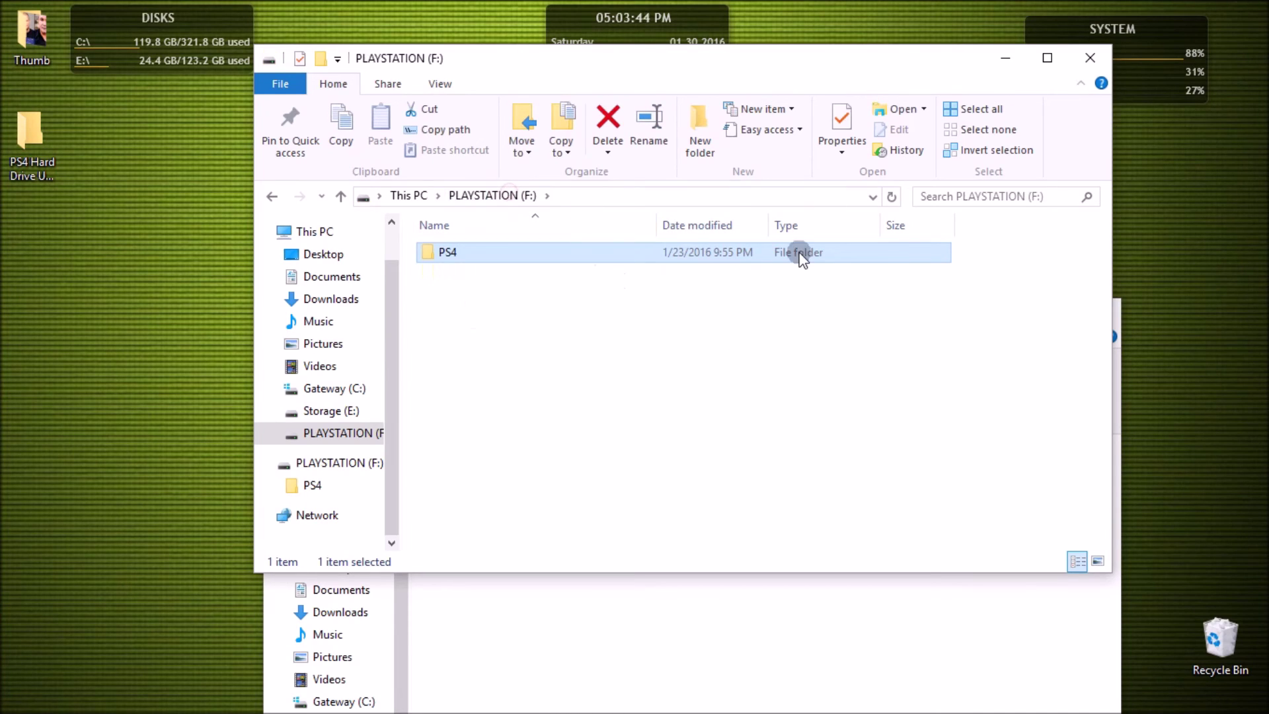
left_click(1101, 62)
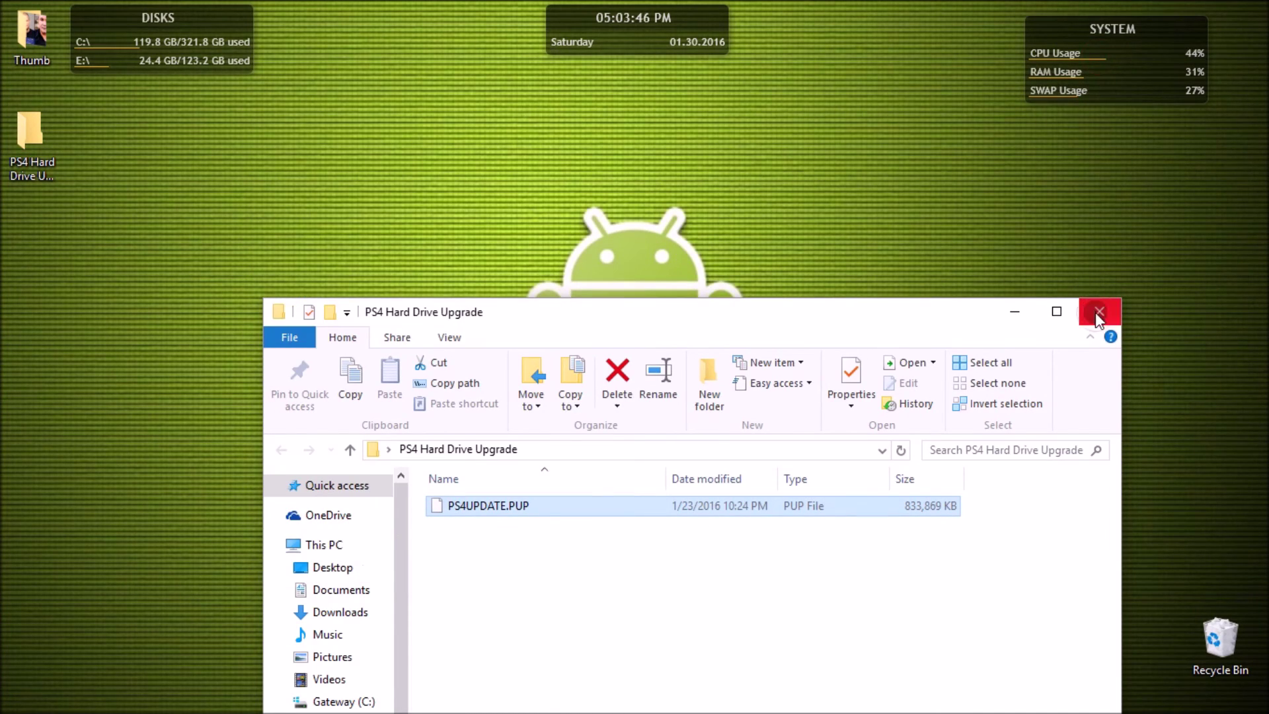
left_click(1098, 313)
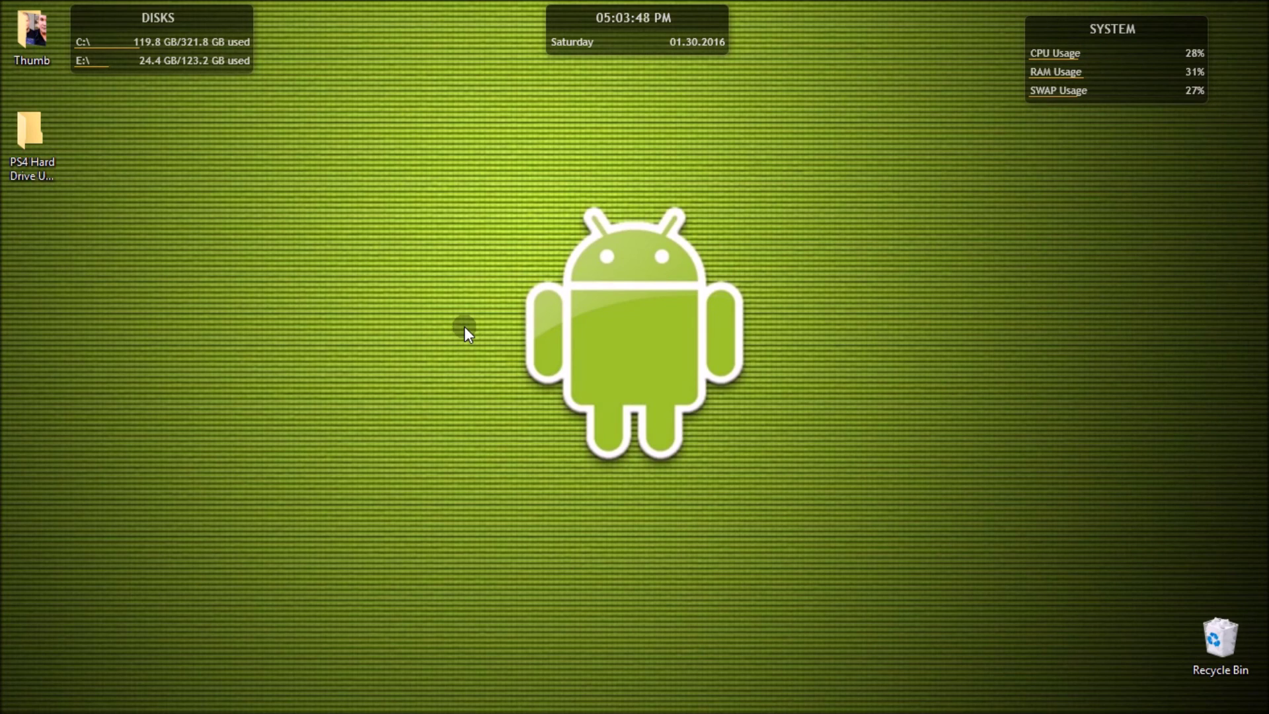